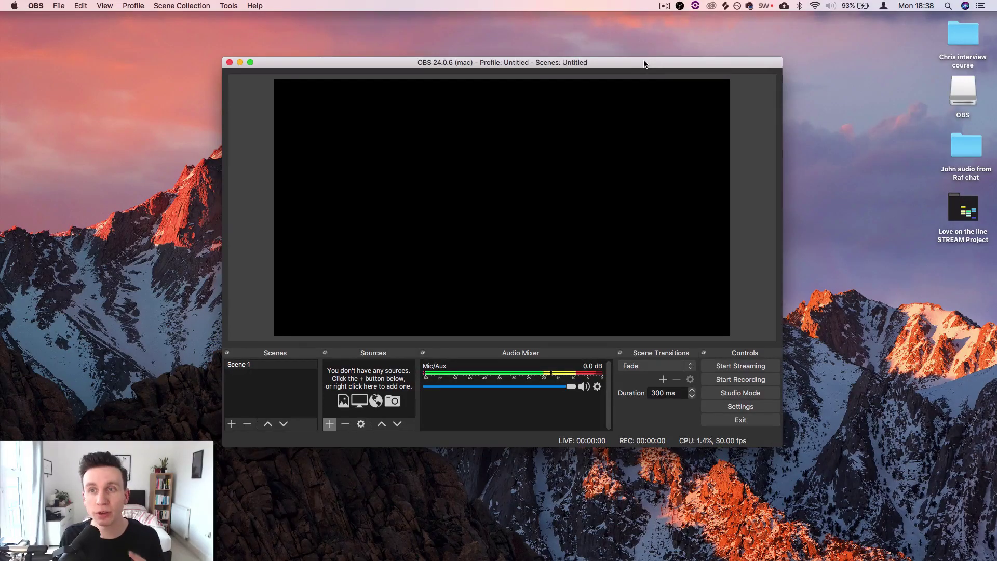
Step: Switch macOS sound output to iShowU Audio Capture and search Spotlight for 'audio midi'
{"action": "left_click", "coordinate": [830, 5]}
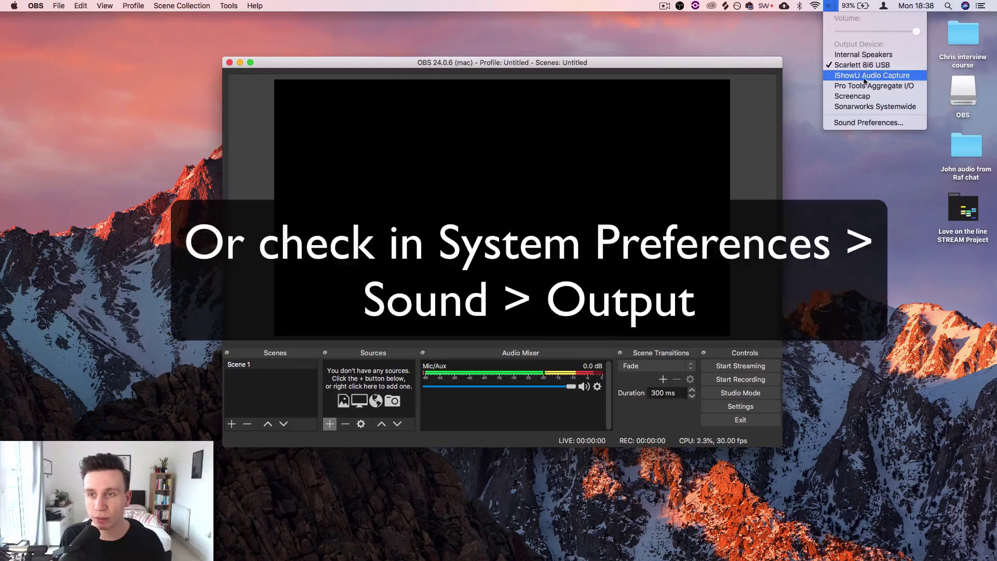
{"action": "left_click", "coordinate": [864, 77]}
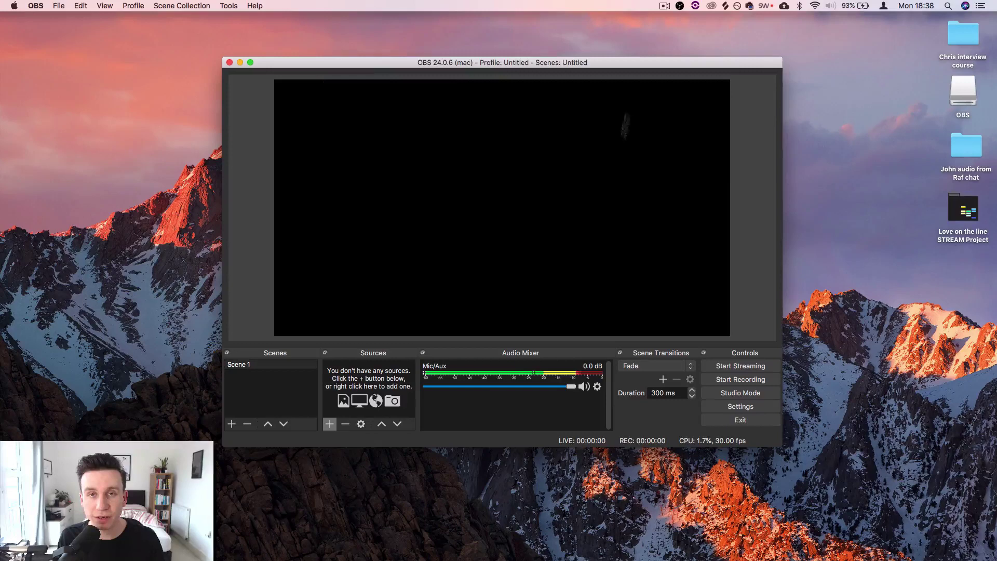
{"action": "left_click", "coordinate": [949, 5]}
{"action": "type", "text": "au"}
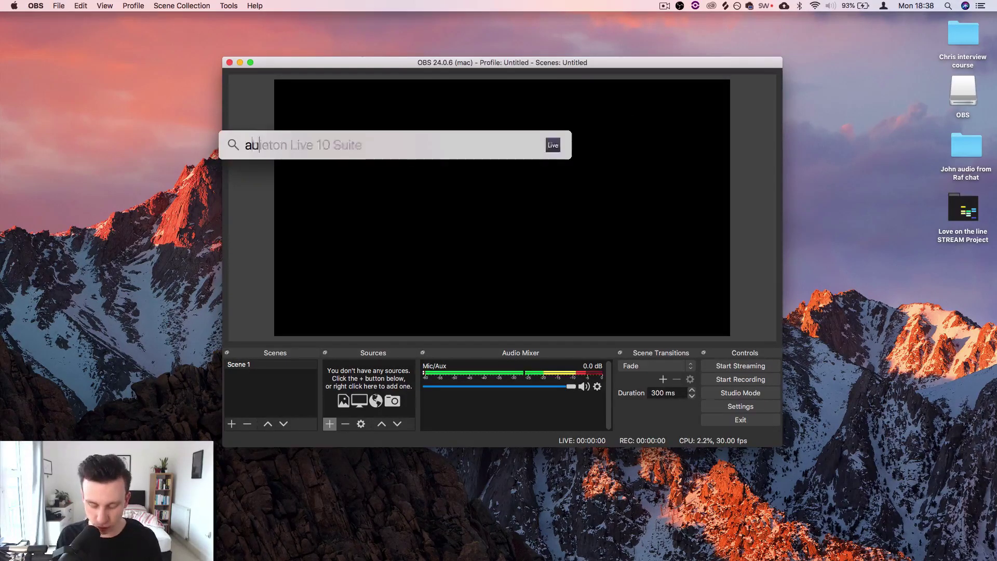
{"action": "type", "text": "dio midi"}
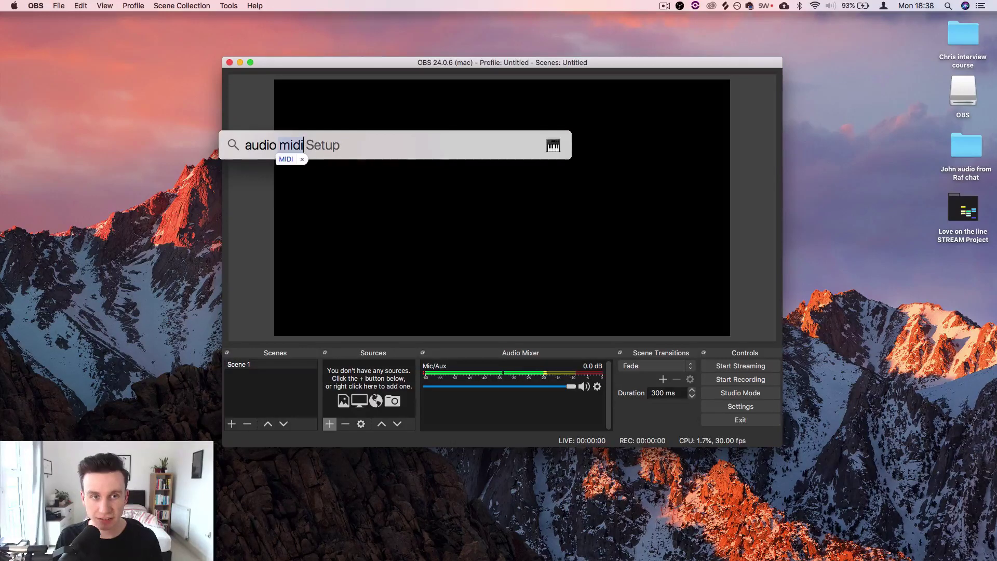
Step: Launch Audio MIDI Setup and create a new Multi-Output Device, declining the Sonarworks prompt
{"action": "key", "text": "Return"}
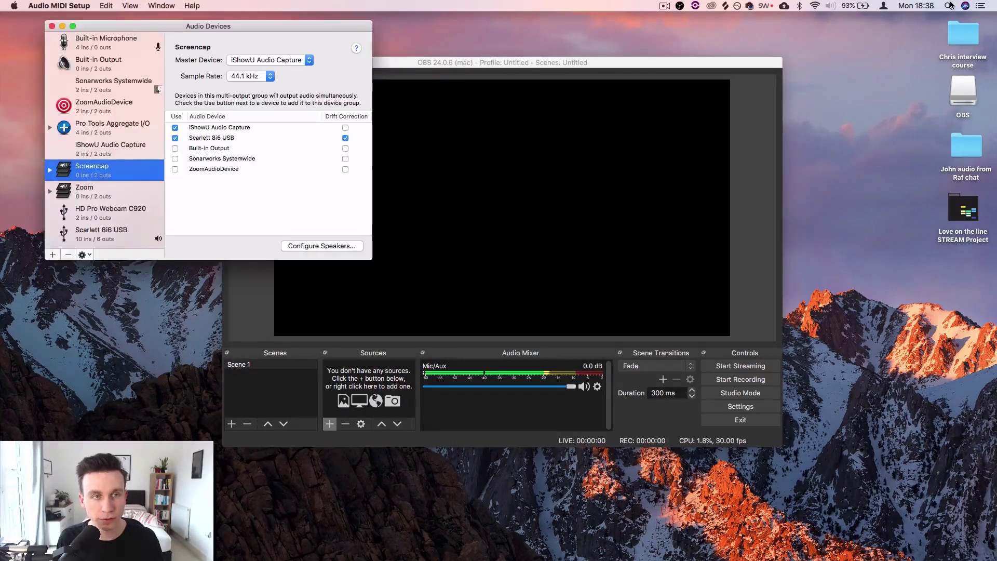
{"action": "left_click_drag", "start_coordinate": [140, 23], "coordinate": [341, 116]}
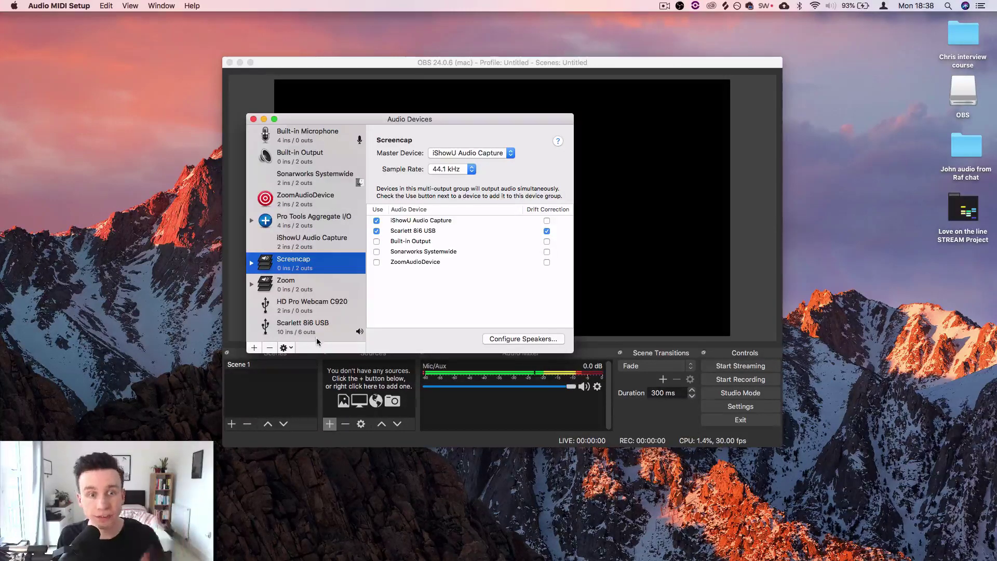
{"action": "left_click", "coordinate": [254, 348]}
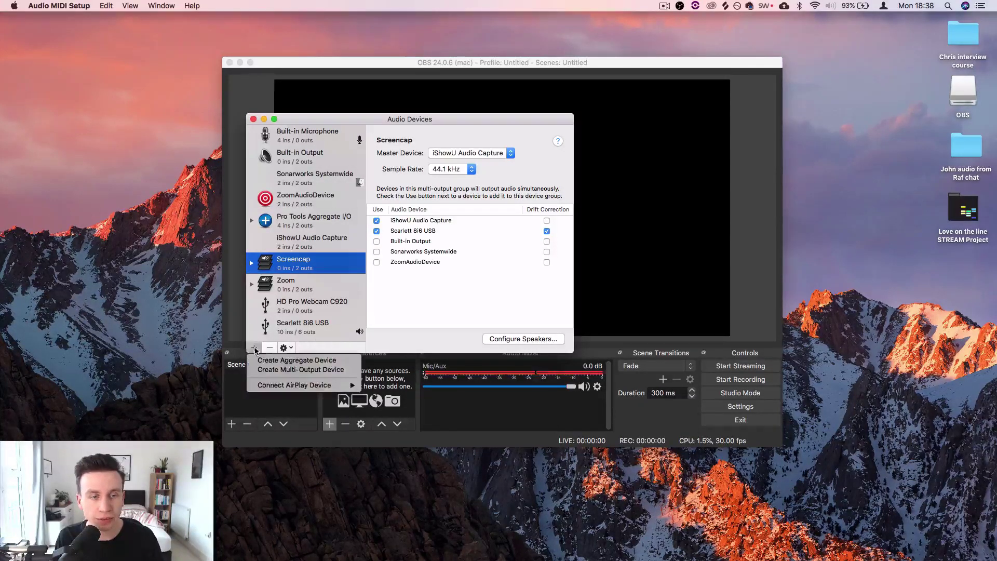
{"action": "left_click", "coordinate": [296, 370]}
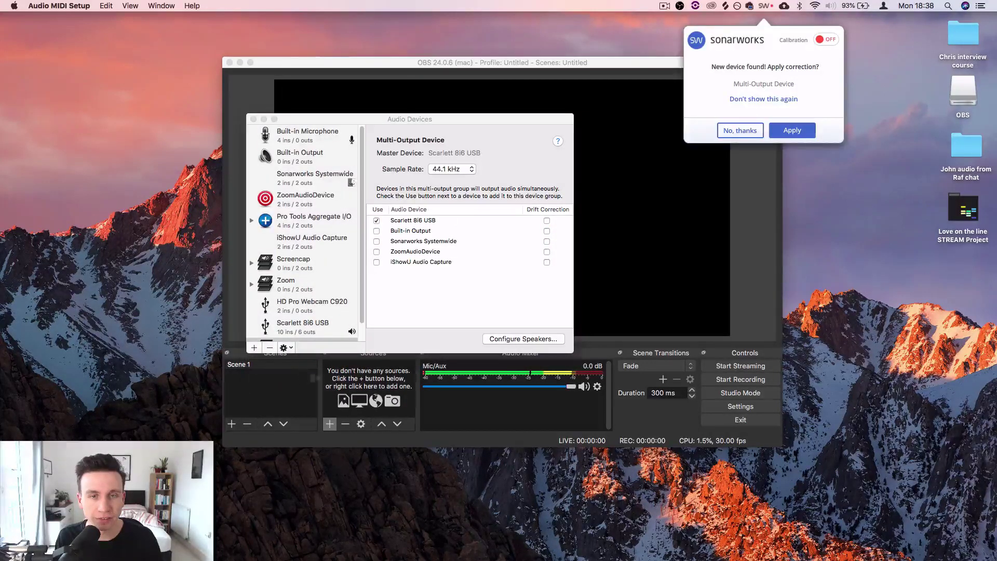
{"action": "left_click", "coordinate": [736, 132]}
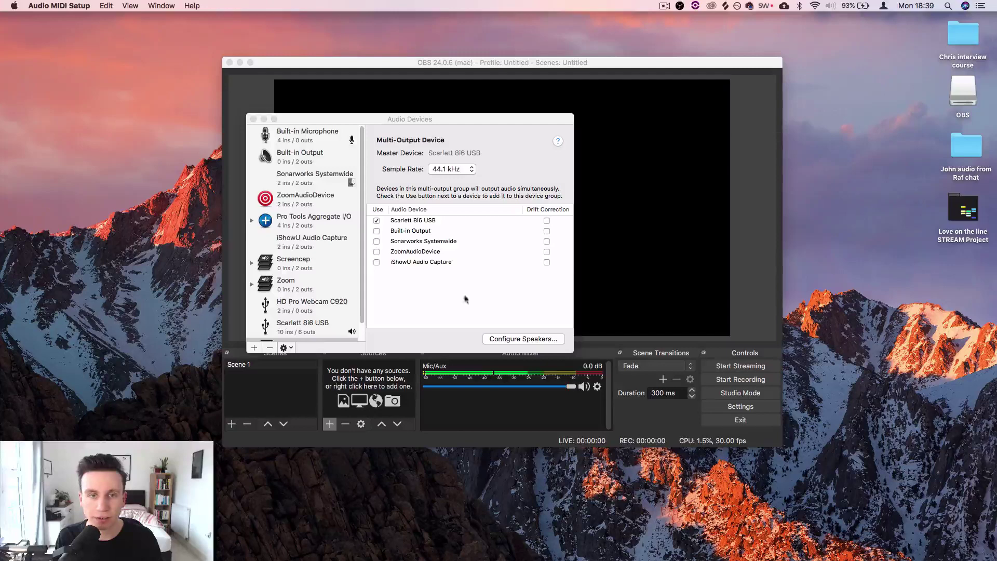
Step: Include Scarlett 8i6 USB and iShowU Audio Capture as outputs of the Multi-Output Device
{"action": "left_click", "coordinate": [440, 299]}
{"action": "scroll", "coordinate": [304, 278], "scroll_direction": "down", "scroll_amount": 2}
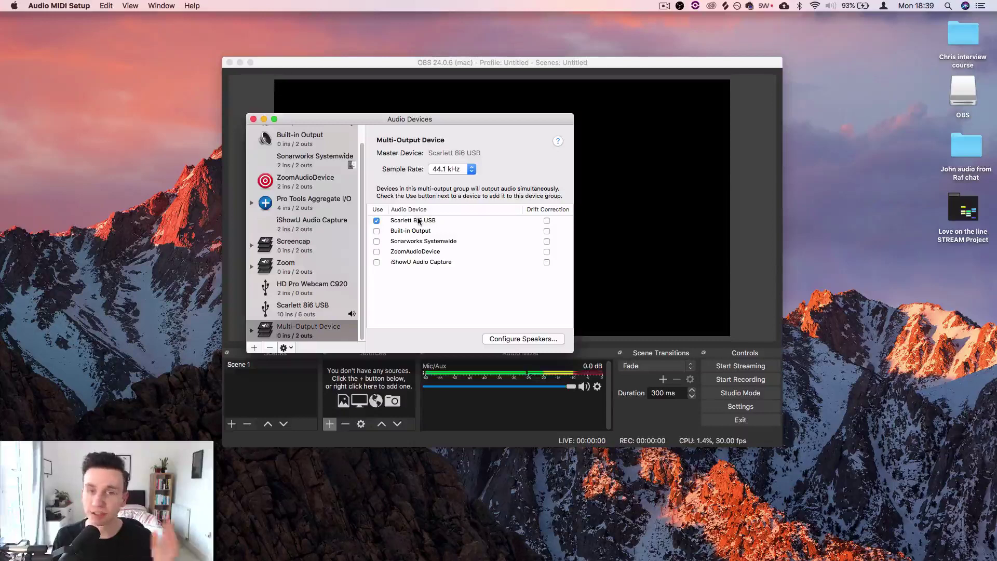
{"action": "left_click", "coordinate": [376, 221]}
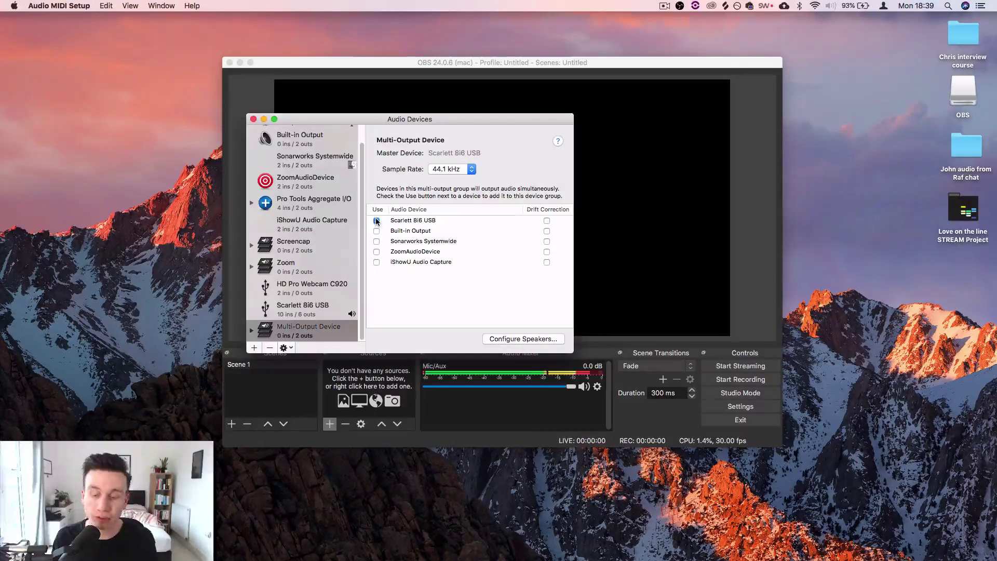
{"action": "left_click", "coordinate": [377, 220]}
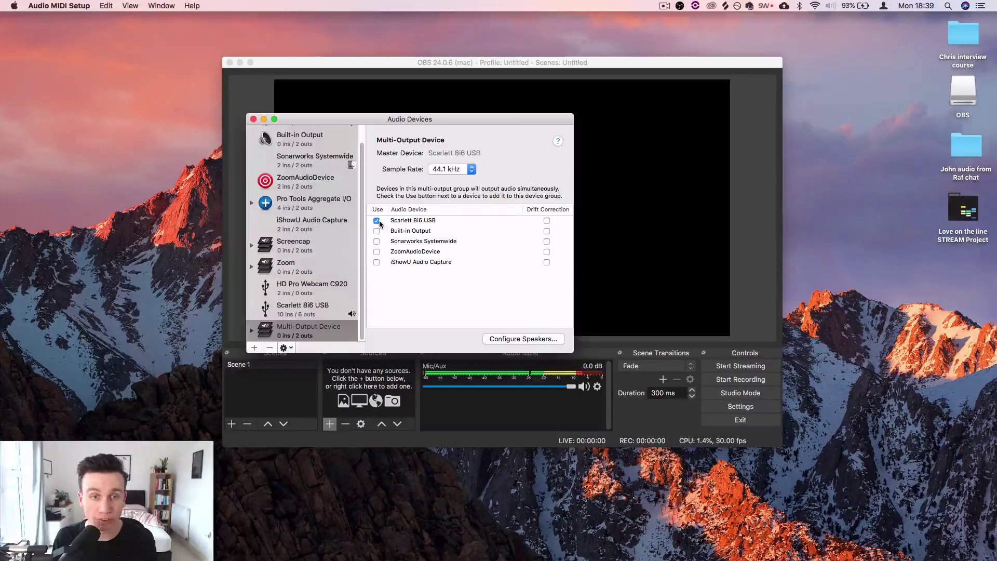
{"action": "left_click", "coordinate": [377, 262]}
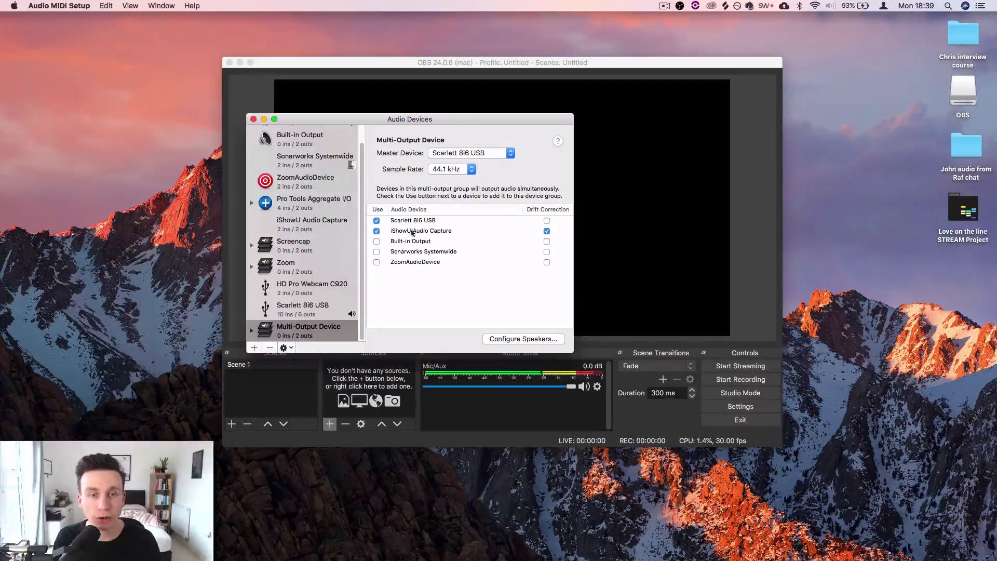
Step: Rename the Multi-Output Device to 'Streaming' and quit Audio MIDI Setup
{"action": "double_click", "coordinate": [296, 328]}
{"action": "right_click", "coordinate": [297, 327]}
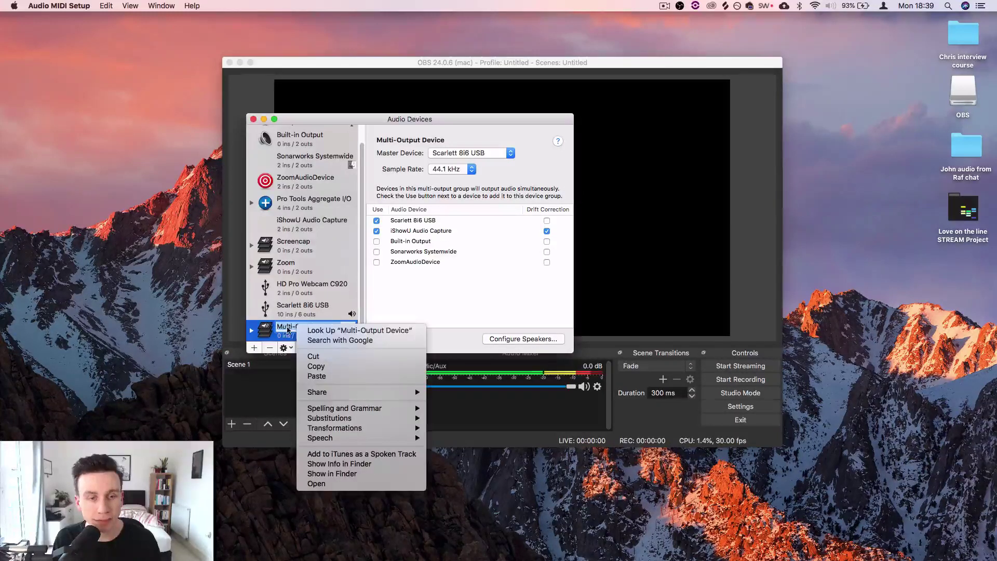
{"action": "left_click", "coordinate": [284, 328]}
{"action": "type", "text": "Streaming"}
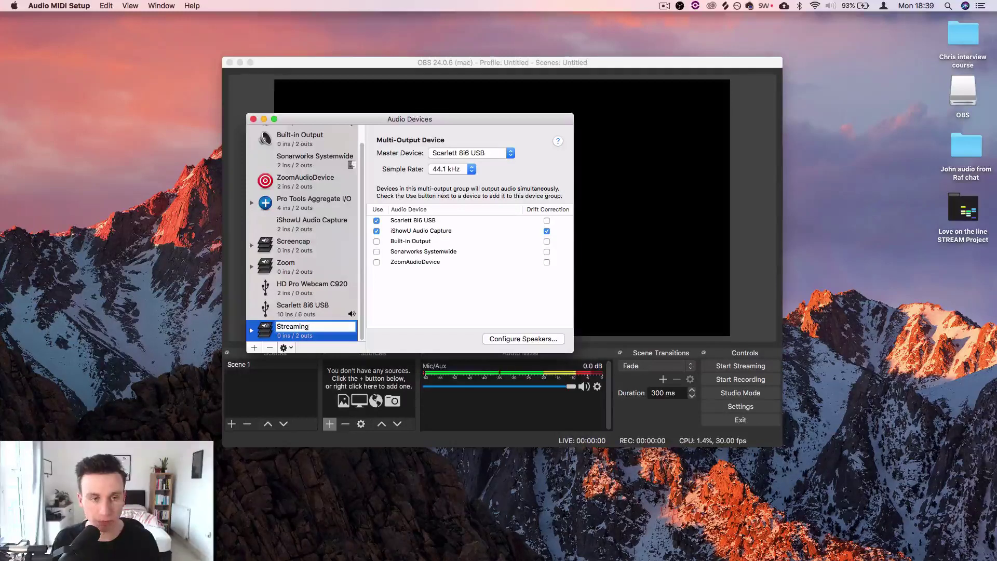
{"action": "key", "text": "Return"}
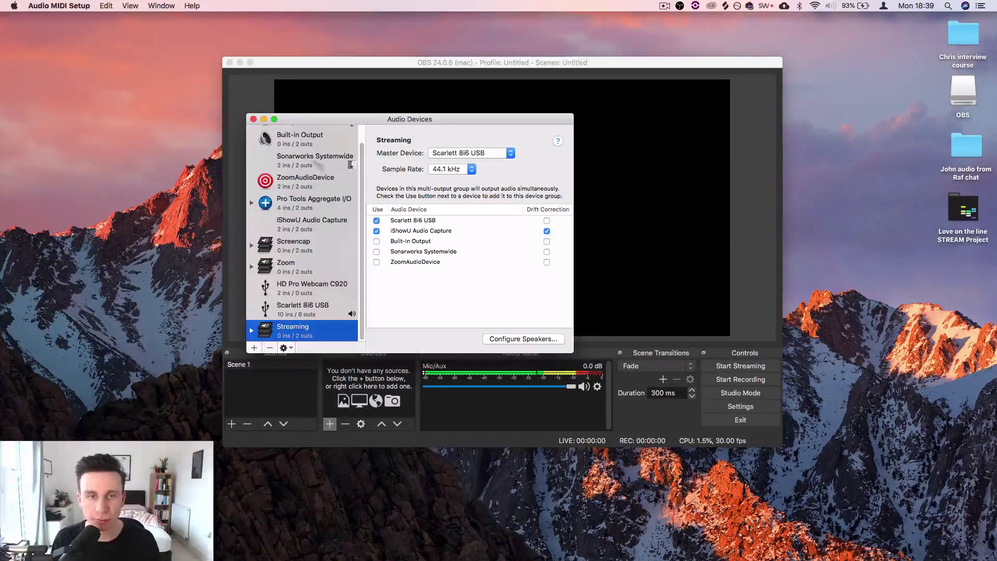
{"action": "key", "text": "super+q"}
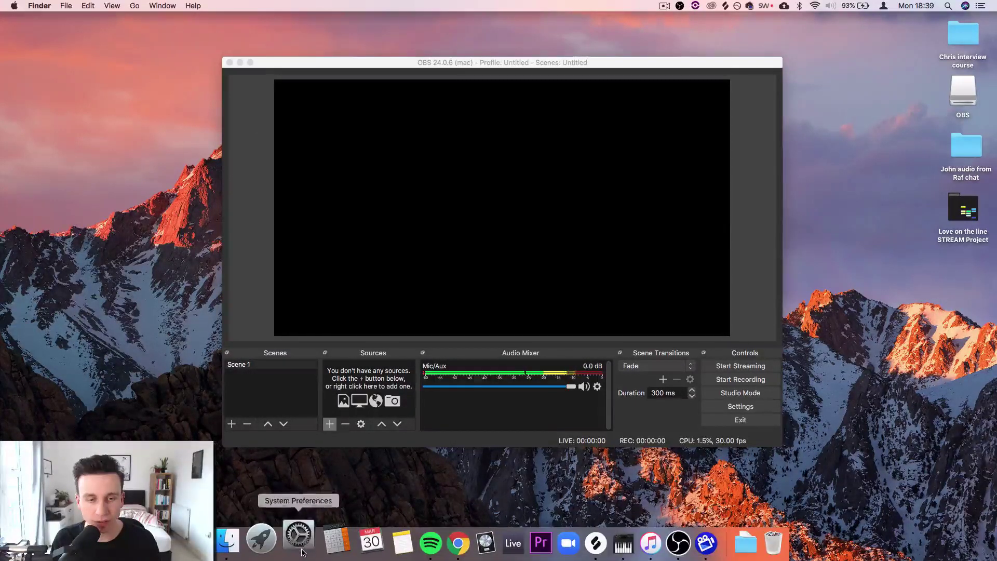
Step: Make Streaming the Mac's sound output in System Preferences > Sound, declining the Sonarworks prompt
{"action": "left_click", "coordinate": [302, 550]}
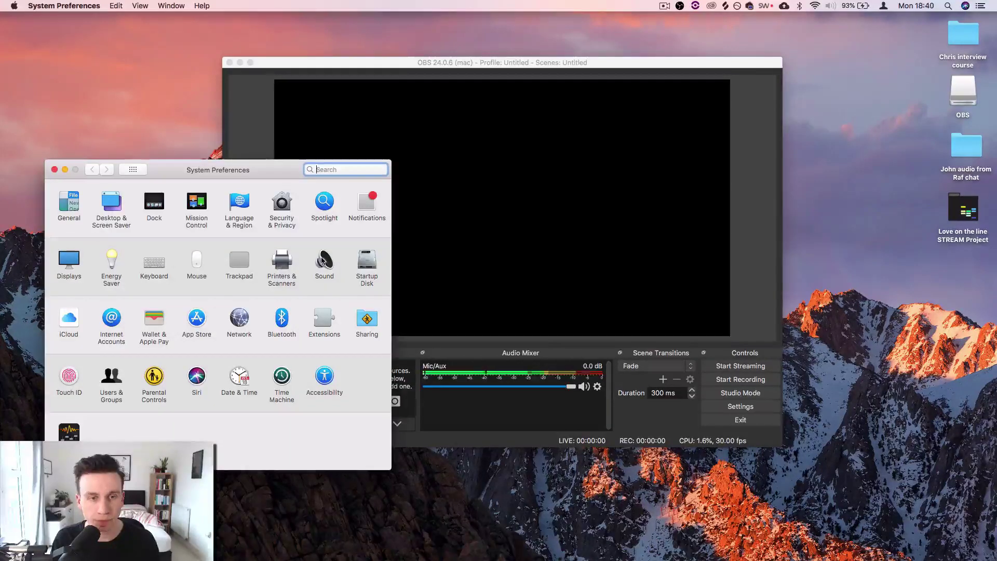
{"action": "left_click", "coordinate": [321, 260]}
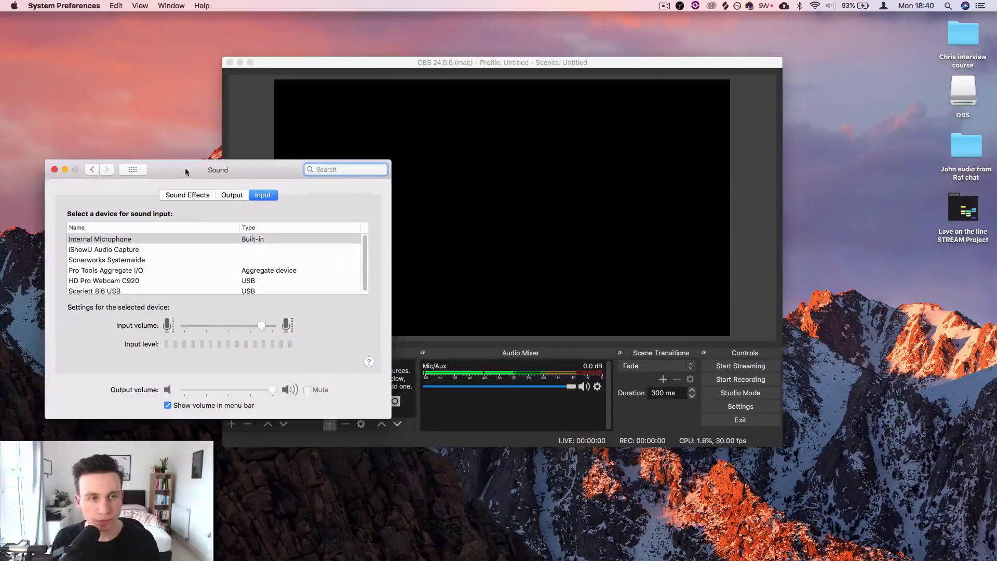
{"action": "left_click_drag", "start_coordinate": [200, 174], "coordinate": [364, 129]}
{"action": "left_click", "coordinate": [404, 149]}
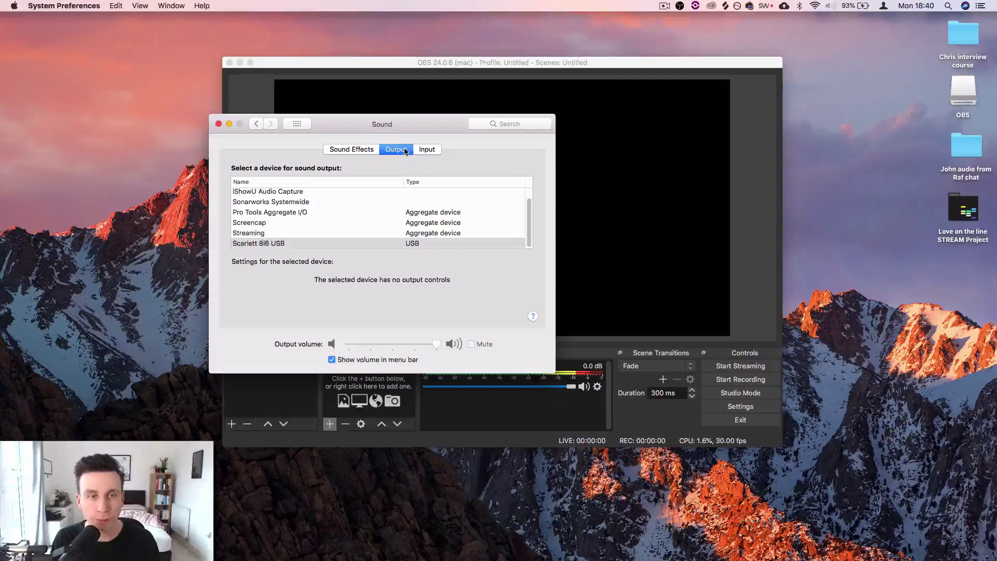
{"action": "left_click", "coordinate": [264, 233]}
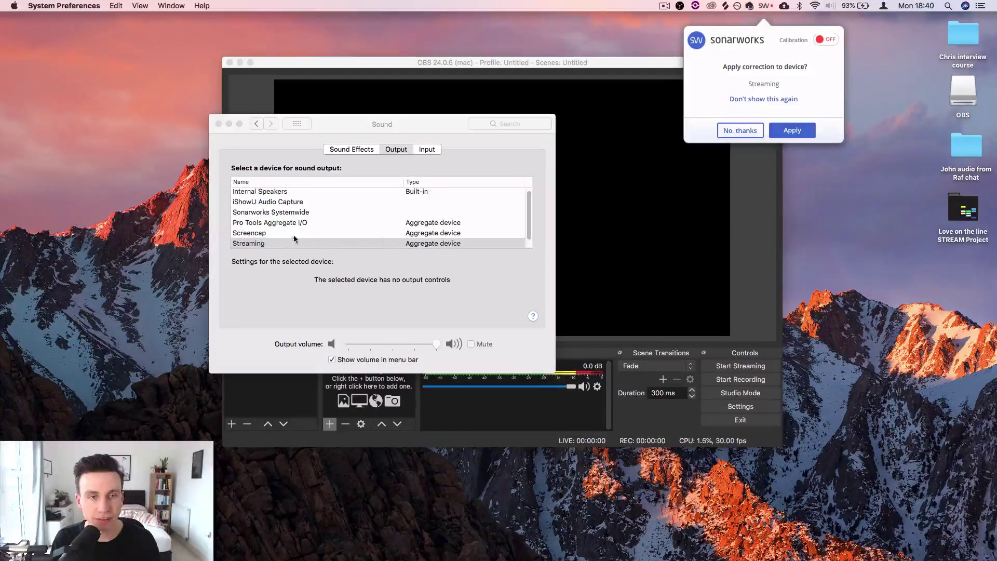
{"action": "left_click", "coordinate": [740, 130]}
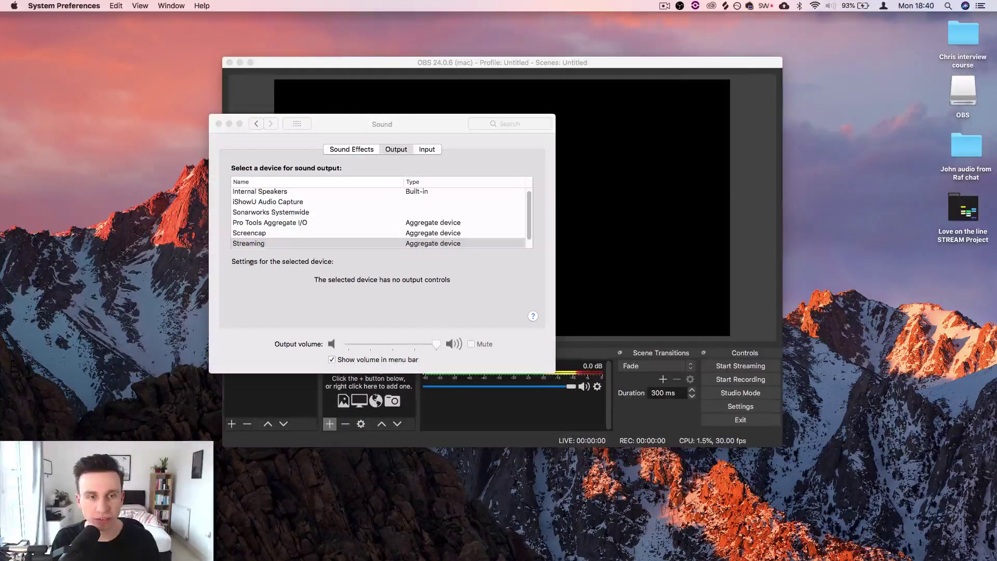
{"action": "left_click", "coordinate": [261, 244]}
{"action": "scroll", "coordinate": [314, 245], "scroll_direction": "down", "scroll_amount": 1}
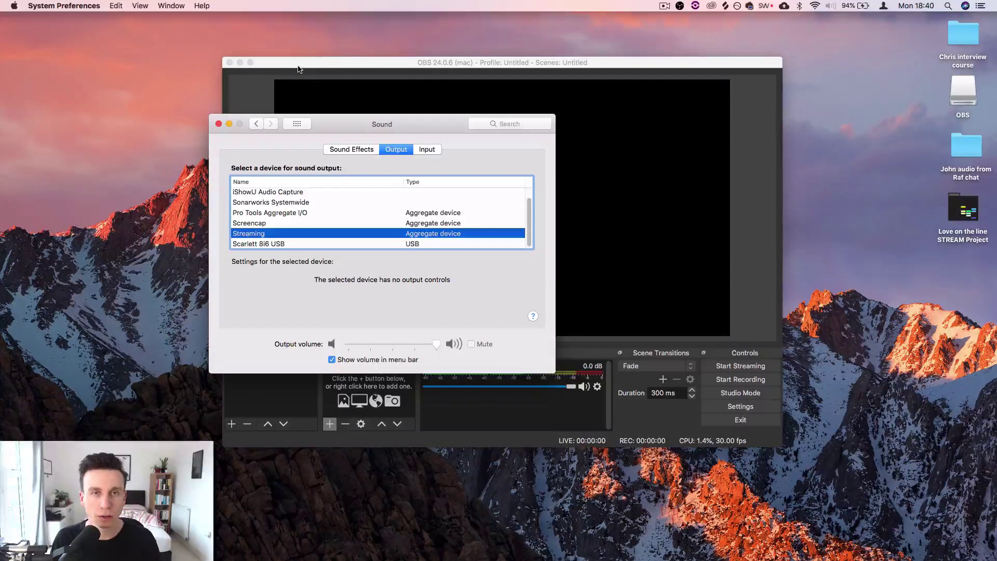
Step: Close the Sound preferences window and return to the OBS window
{"action": "left_click", "coordinate": [218, 124]}
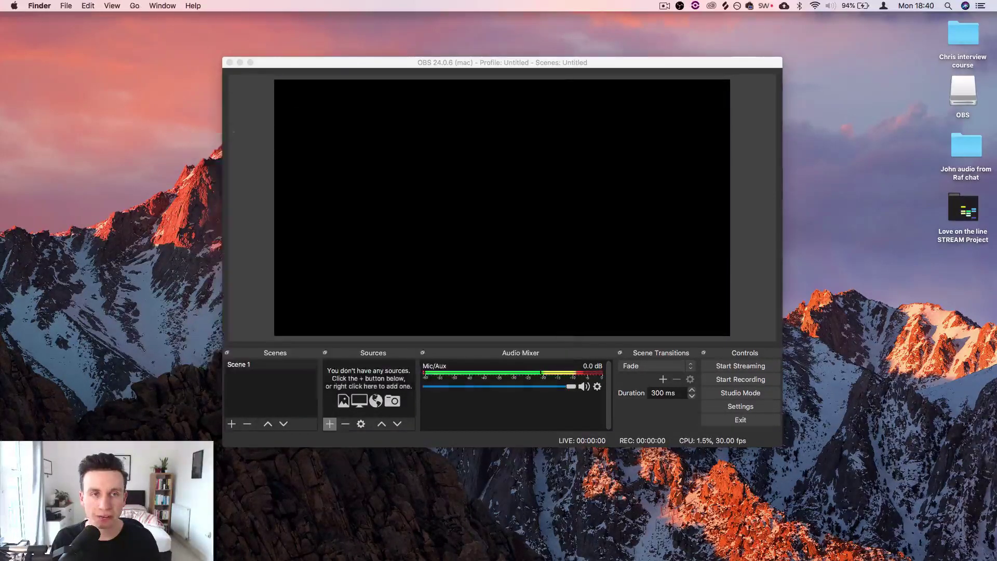
{"action": "left_click", "coordinate": [407, 66]}
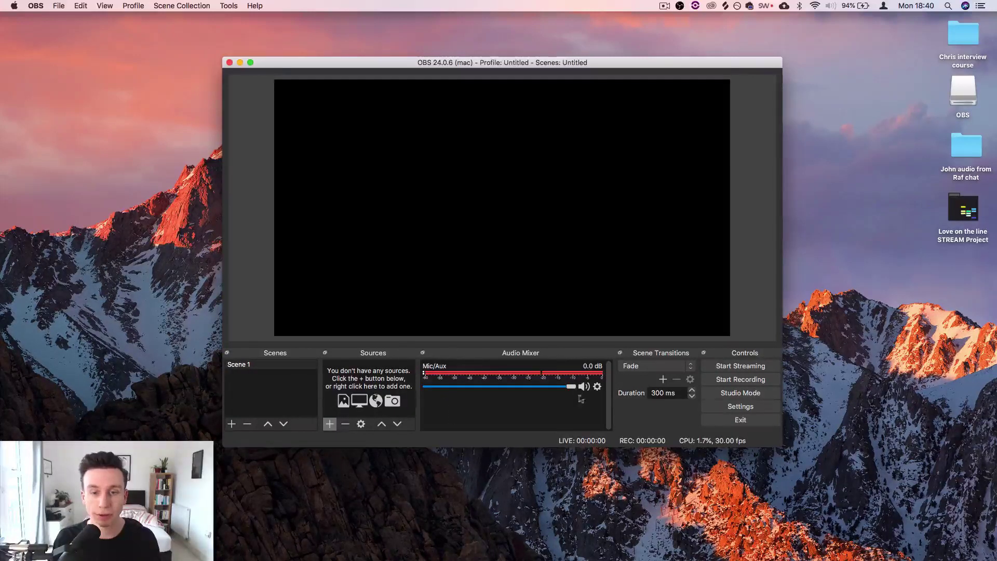
Step: Set the Mic/Aux source's input device to Scarlett 8i6 USB
{"action": "left_click", "coordinate": [597, 388]}
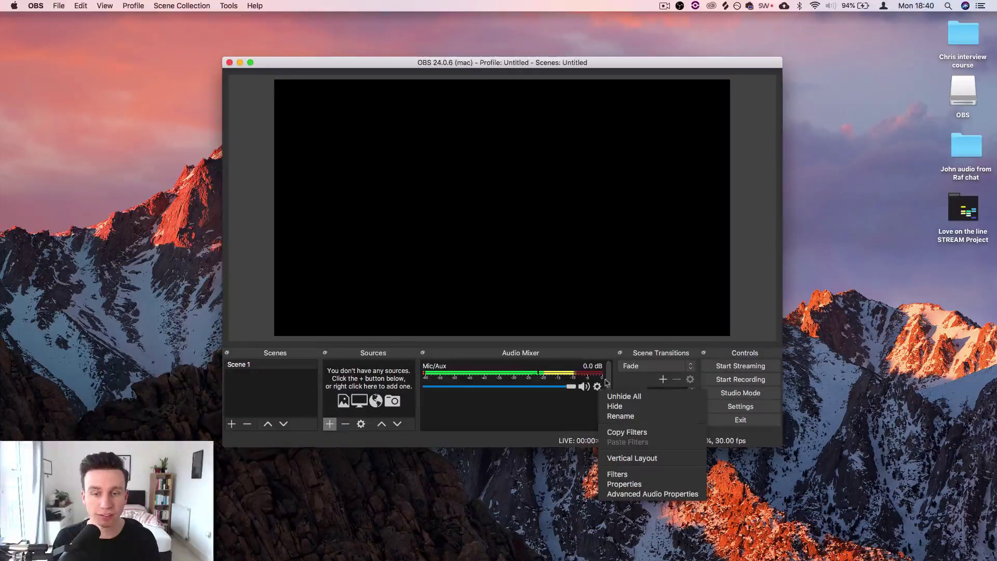
{"action": "left_click", "coordinate": [639, 484]}
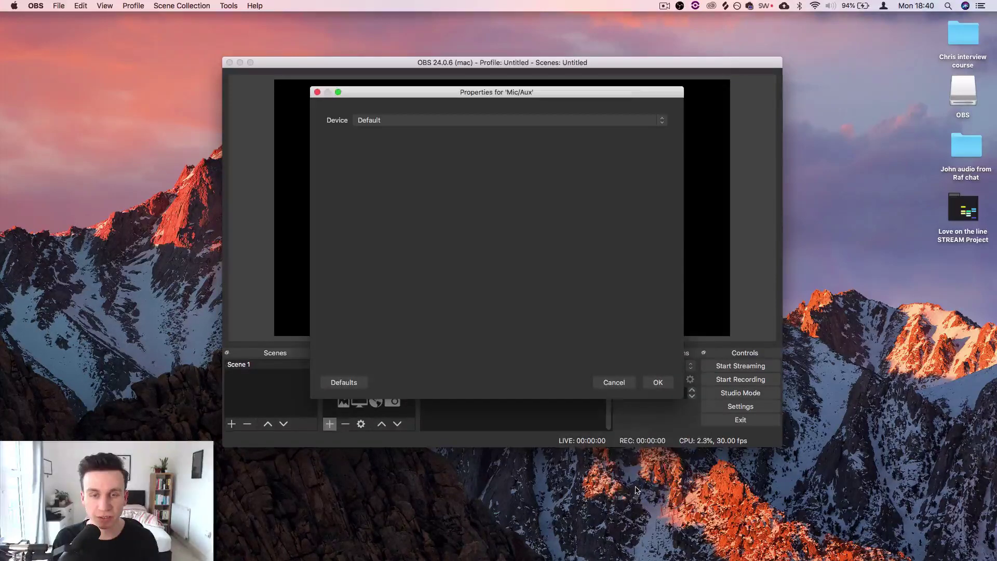
{"action": "left_click", "coordinate": [376, 120]}
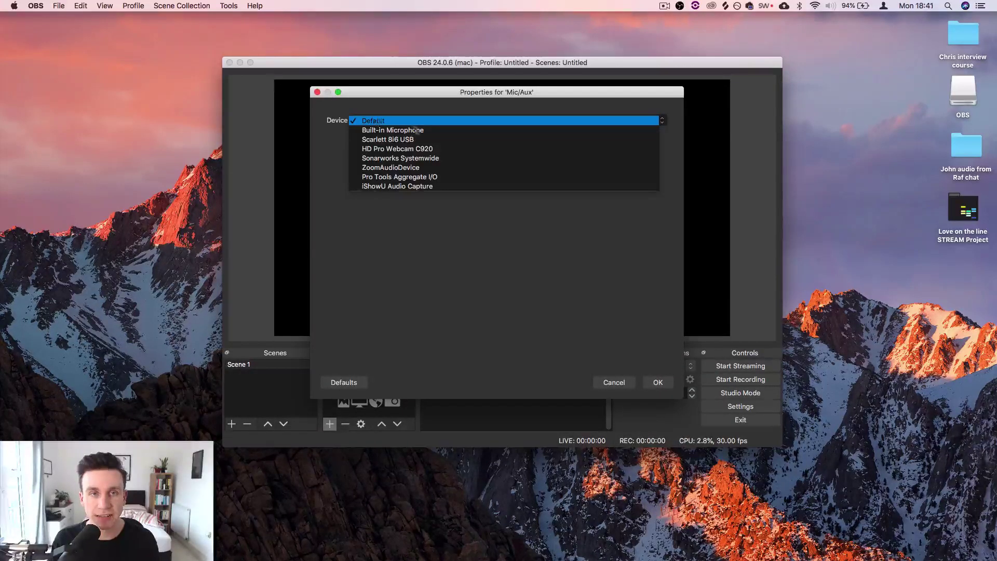
{"action": "left_click", "coordinate": [397, 141]}
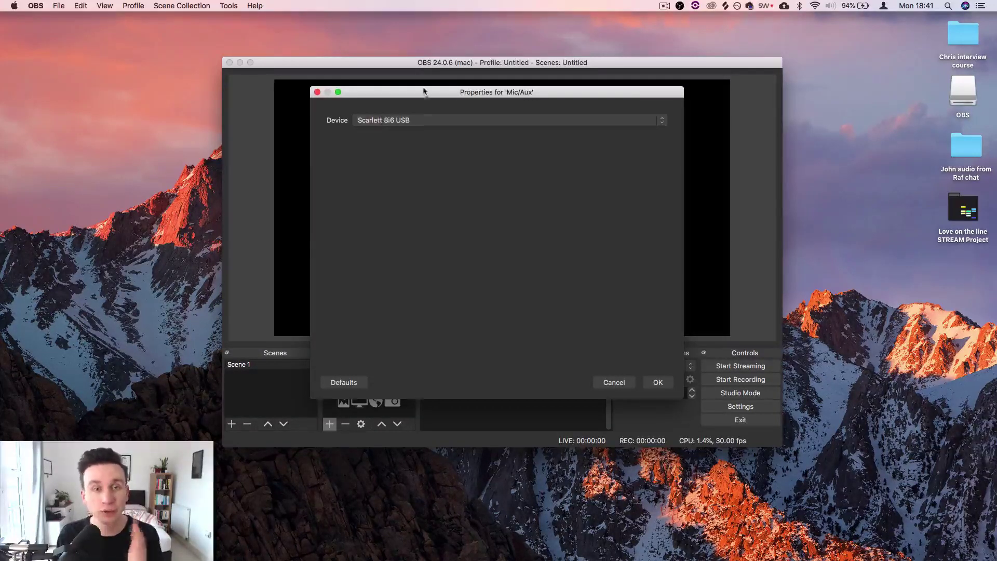
{"action": "left_click", "coordinate": [658, 382]}
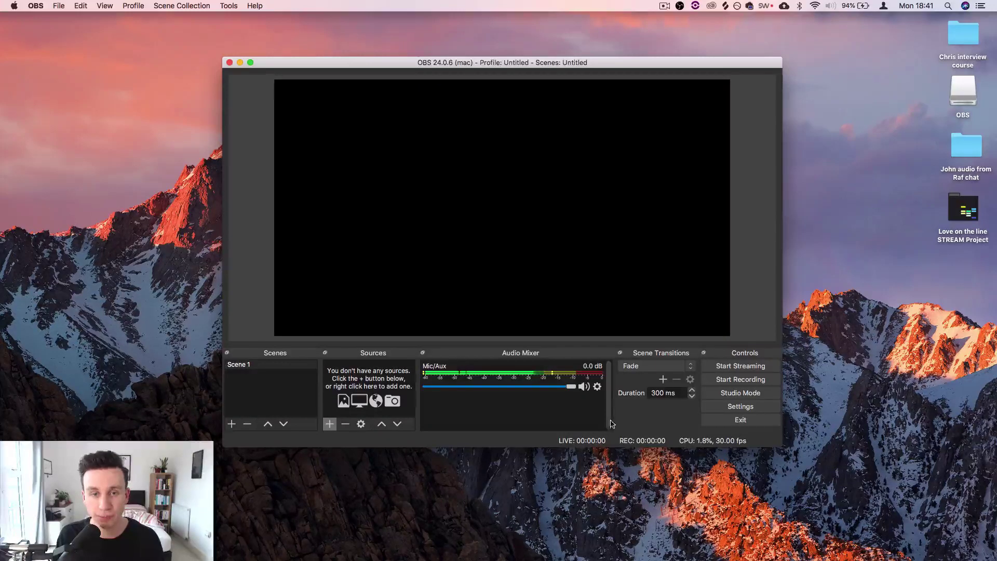
Step: Turn on Mono for Mic/Aux in Advanced Audio Properties
{"action": "right_click", "coordinate": [600, 391]}
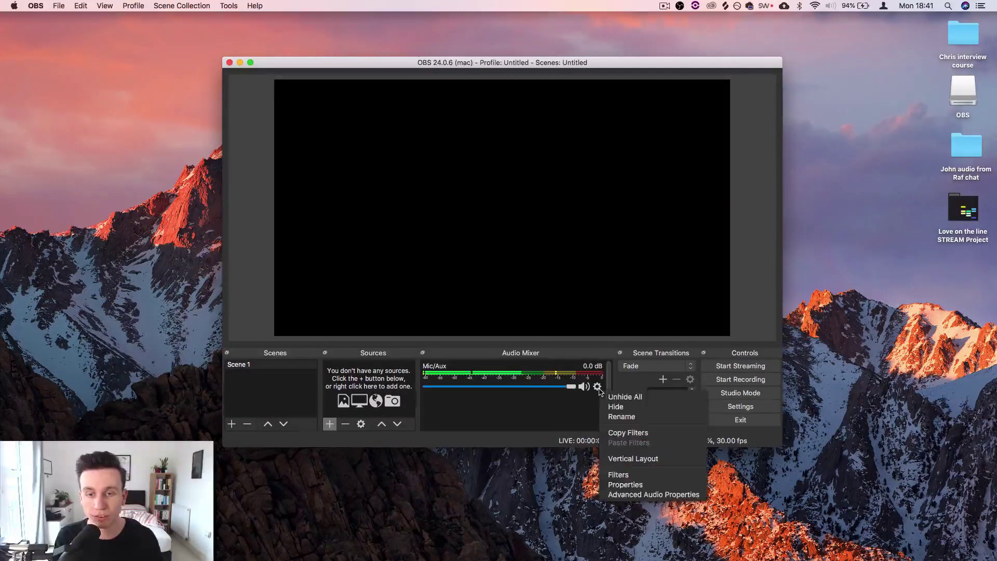
{"action": "left_click", "coordinate": [639, 495]}
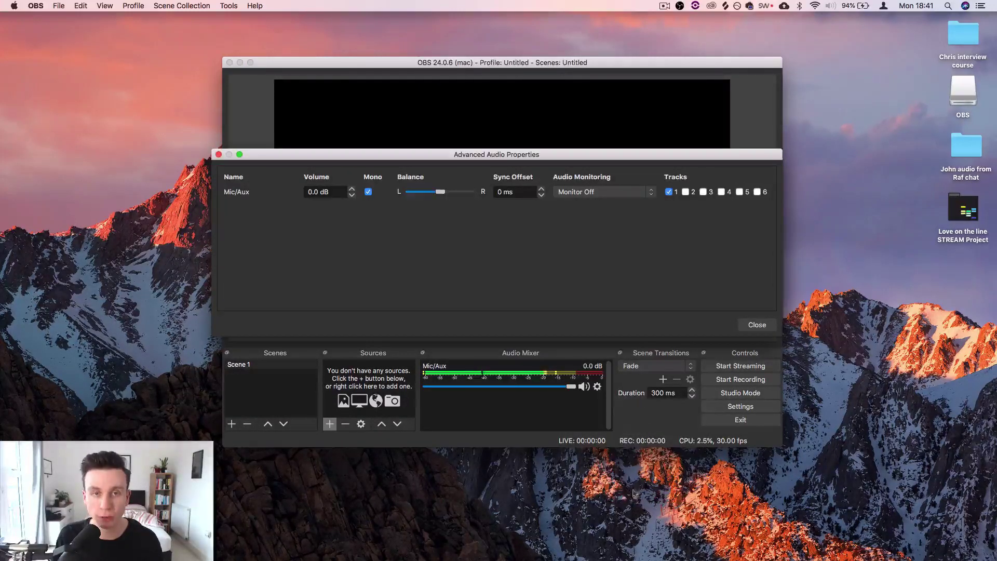
{"action": "left_click", "coordinate": [367, 194]}
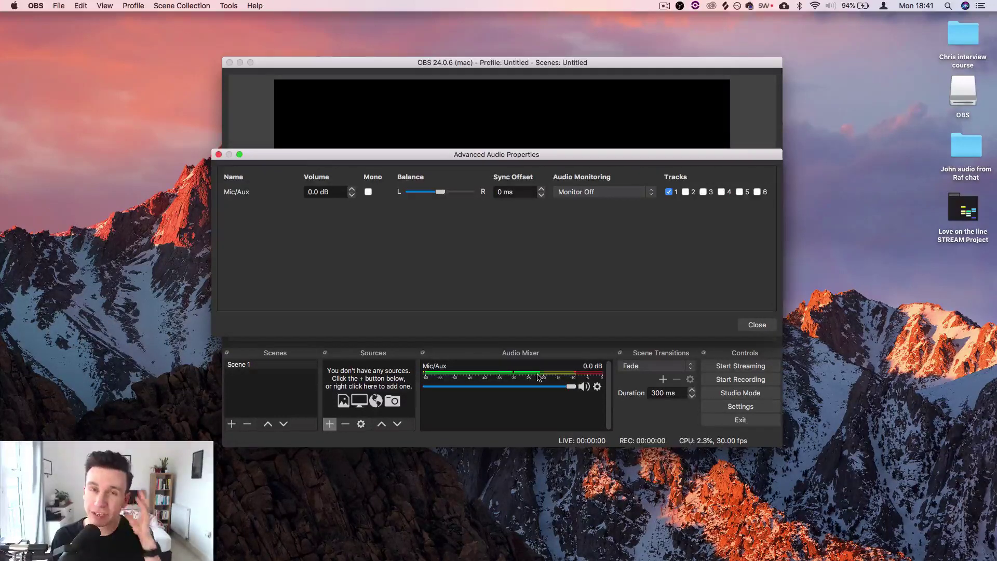
{"action": "left_click", "coordinate": [369, 192]}
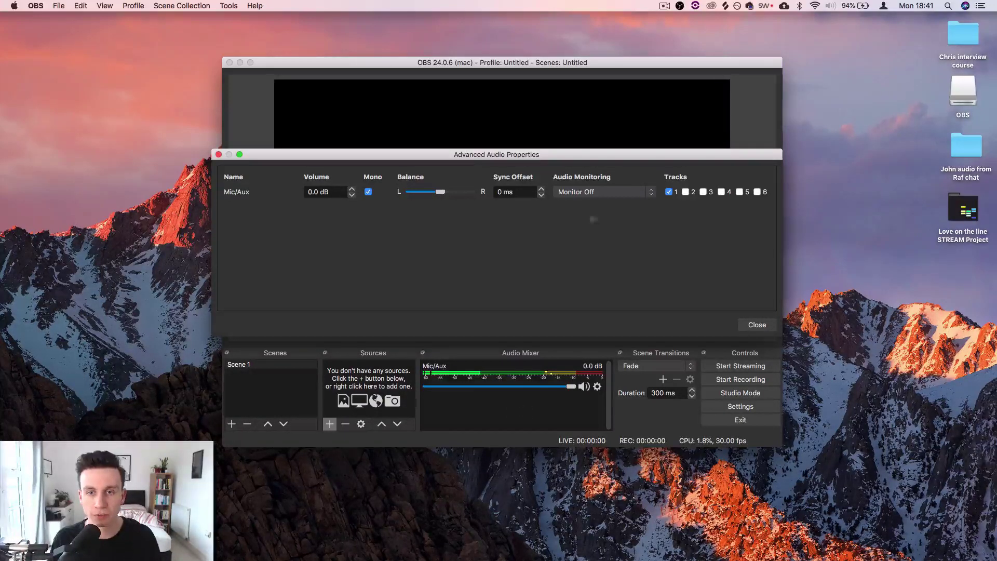
{"action": "left_click", "coordinate": [757, 325]}
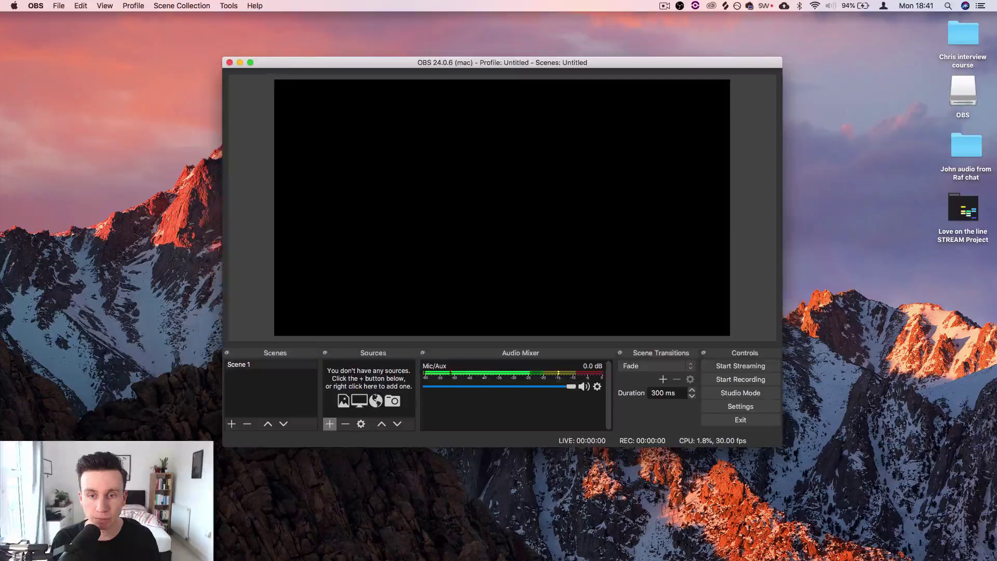
Step: Rename the Mic/Aux audio source to 'SM7b'
{"action": "left_click", "coordinate": [597, 387]}
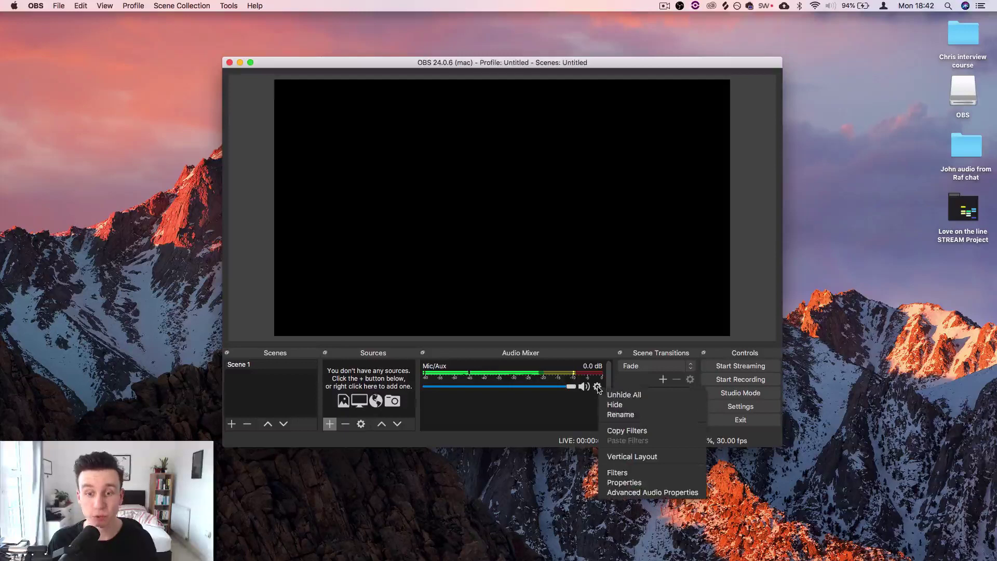
{"action": "left_click", "coordinate": [623, 415]}
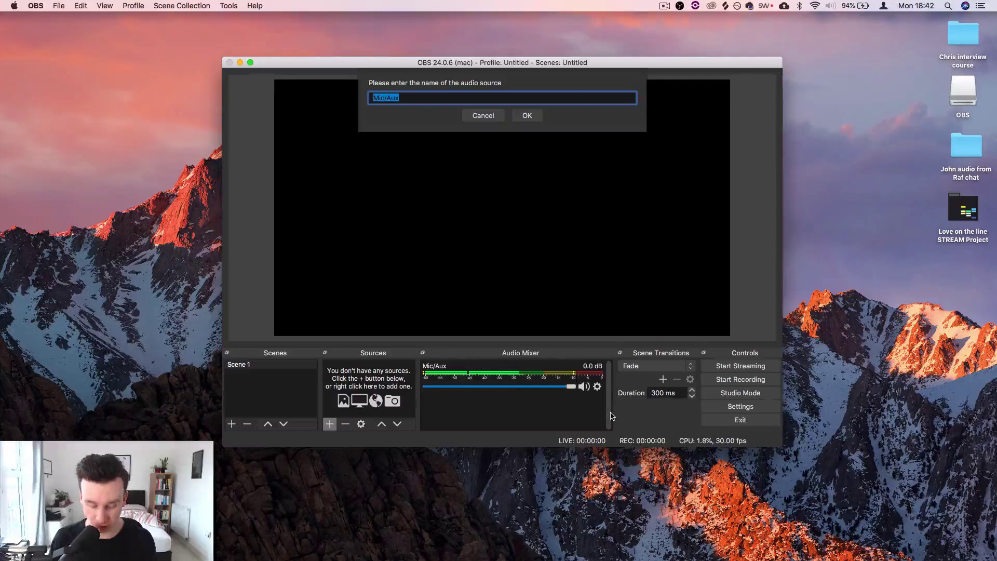
{"action": "type", "text": "SM"}
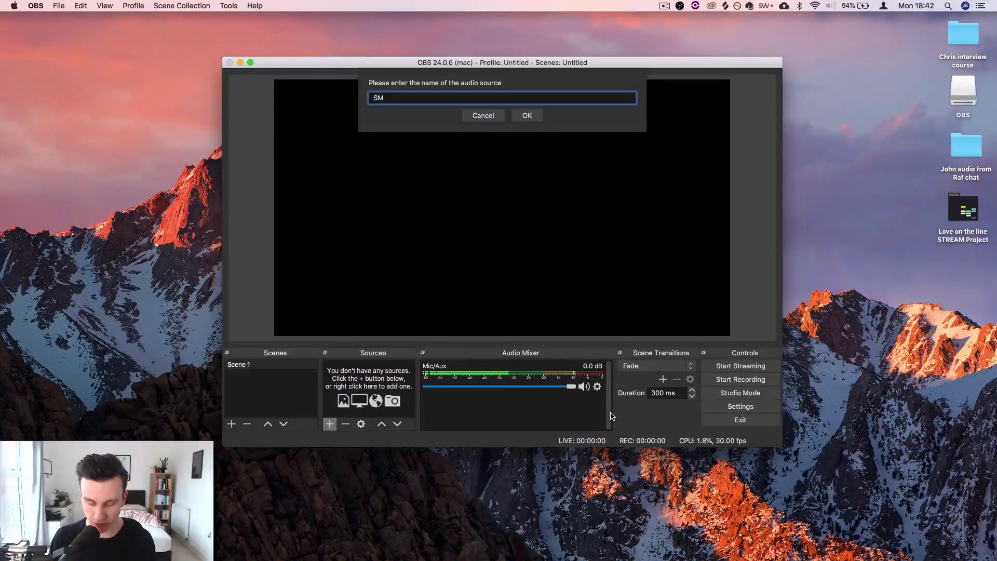
{"action": "type", "text": "7b"}
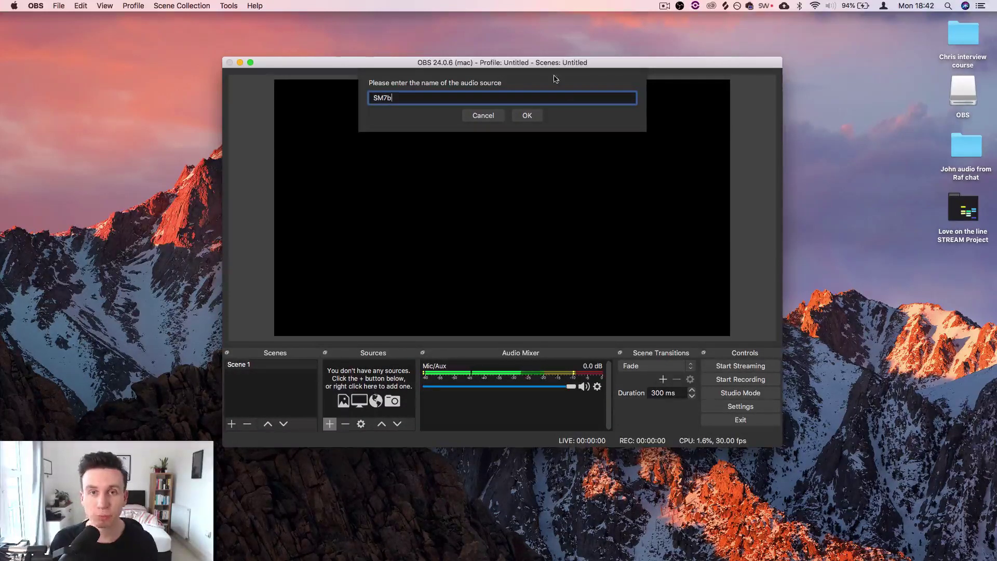
{"action": "left_click", "coordinate": [526, 115]}
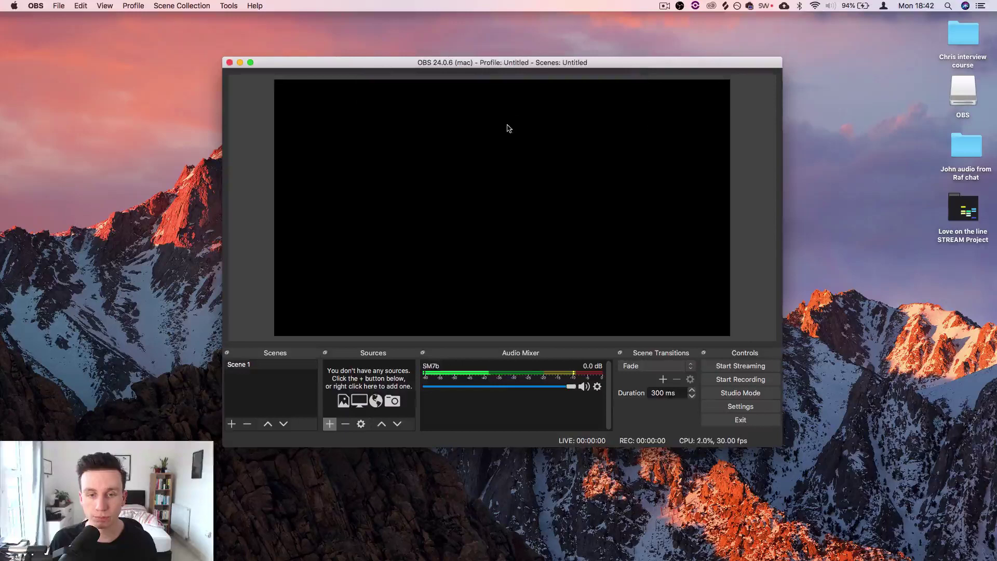
Step: Add a Display Capture source named 'Screen' capturing display 0
{"action": "left_click", "coordinate": [331, 424]}
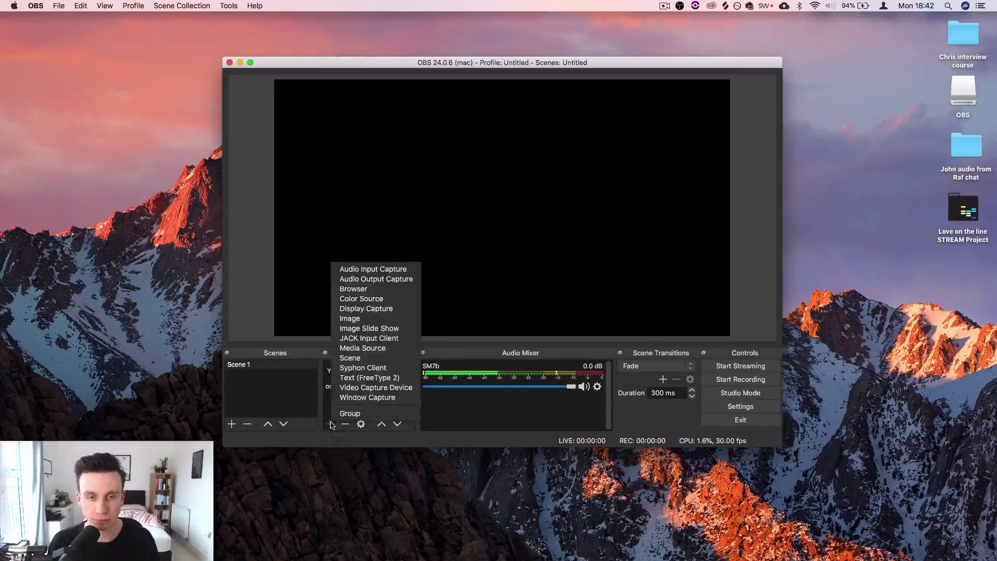
{"action": "left_click", "coordinate": [385, 309]}
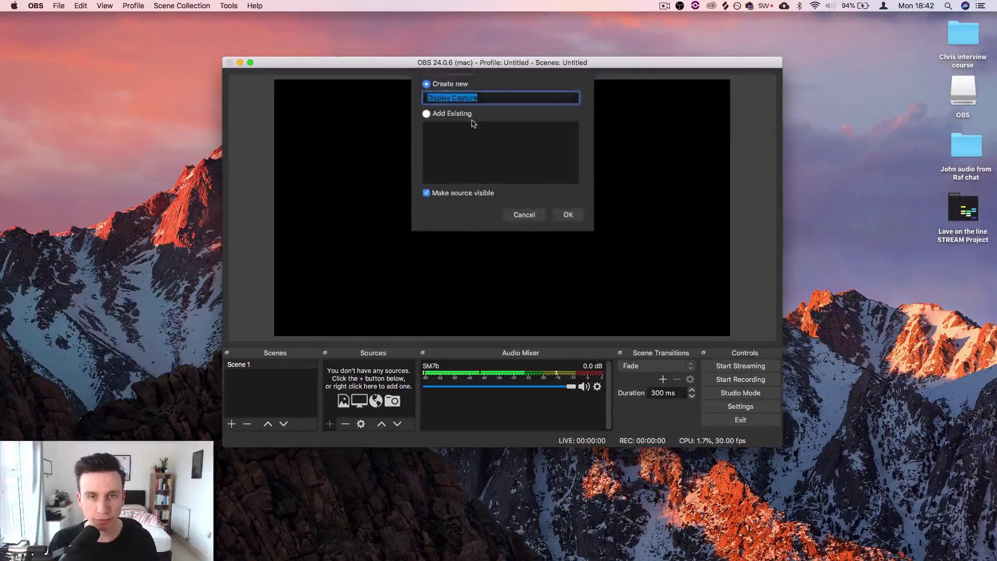
{"action": "type", "text": "Screen"}
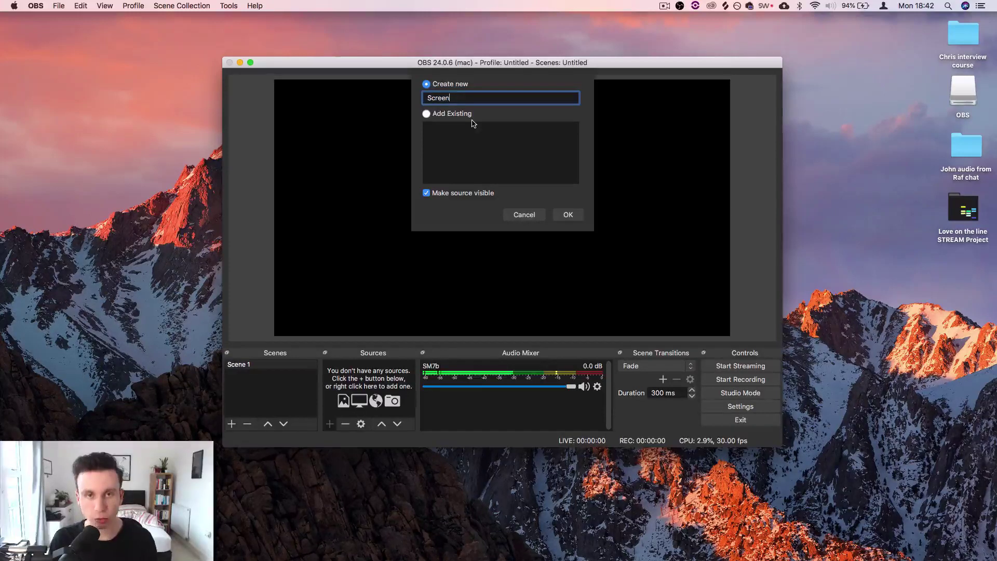
{"action": "left_click", "coordinate": [570, 215]}
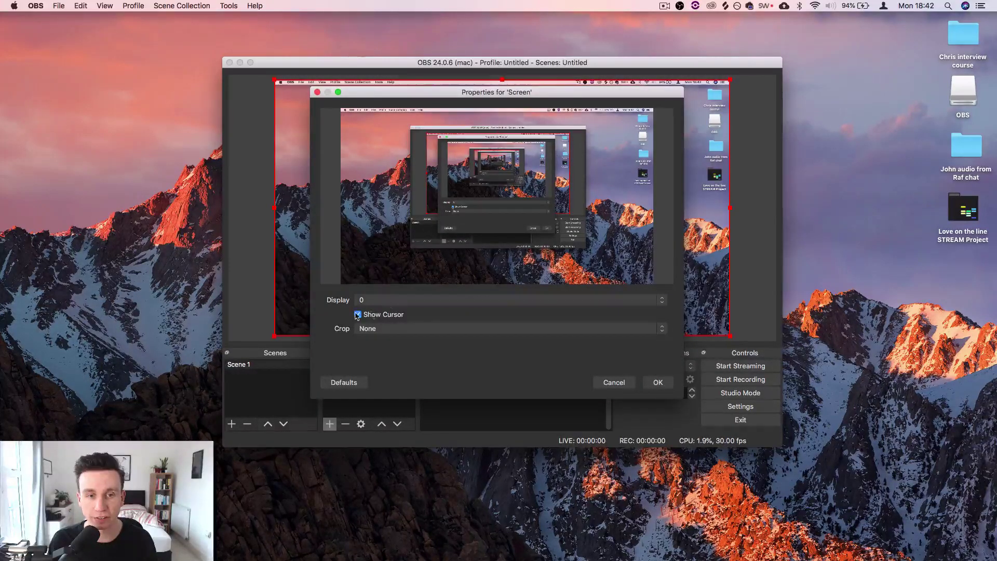
{"action": "left_click", "coordinate": [367, 301]}
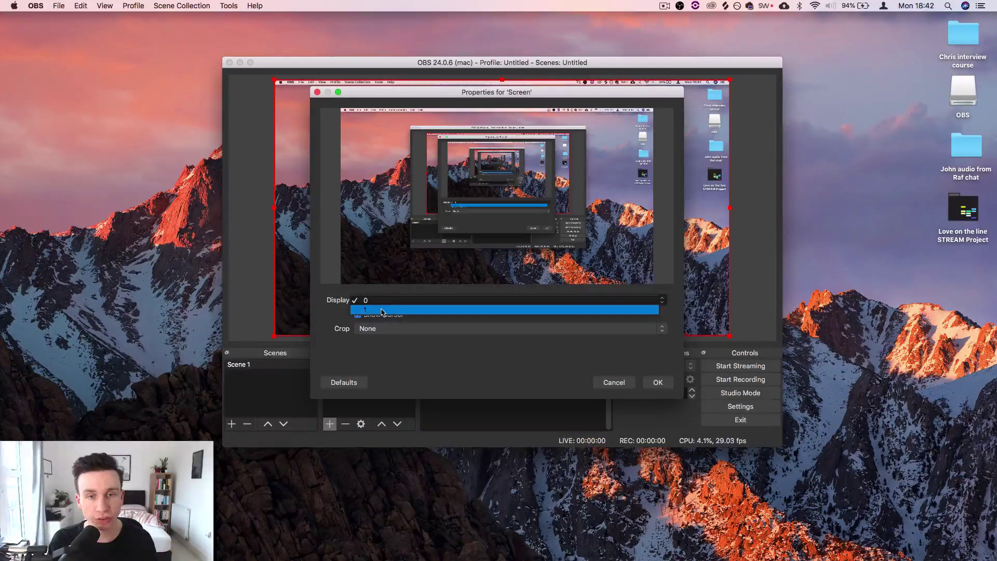
{"action": "left_click", "coordinate": [408, 309]}
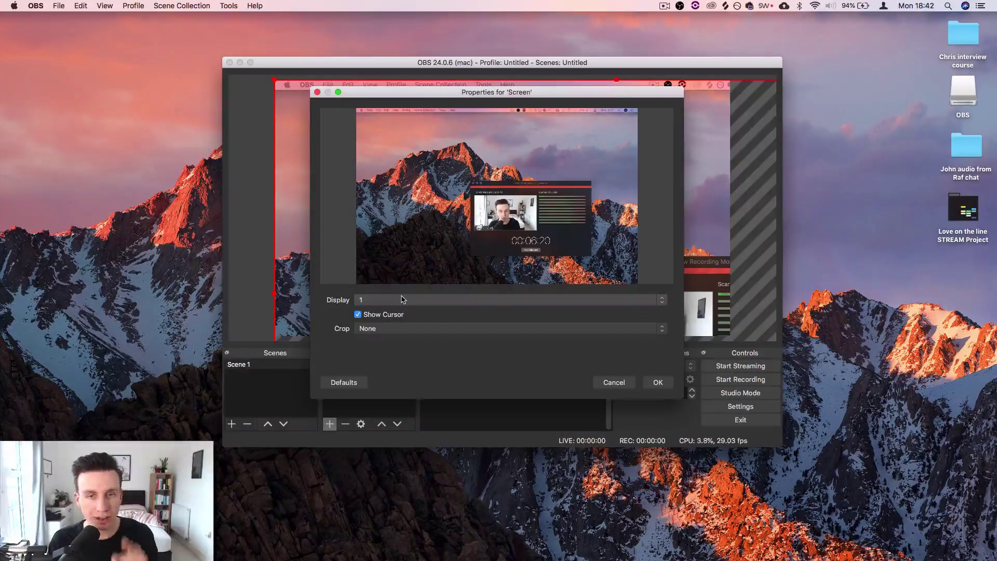
{"action": "left_click", "coordinate": [402, 300]}
{"action": "left_click", "coordinate": [393, 291]}
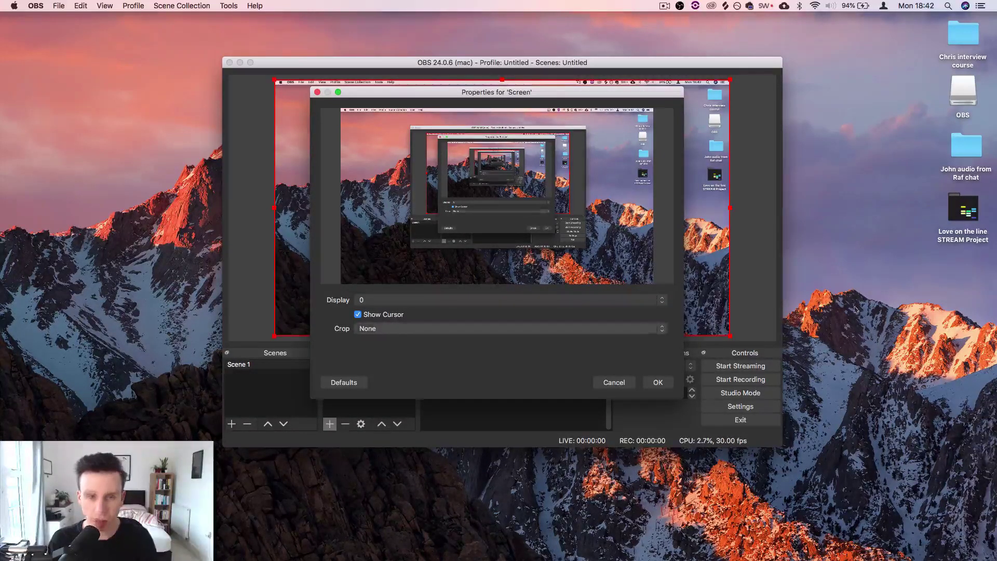
{"action": "left_click", "coordinate": [658, 382]}
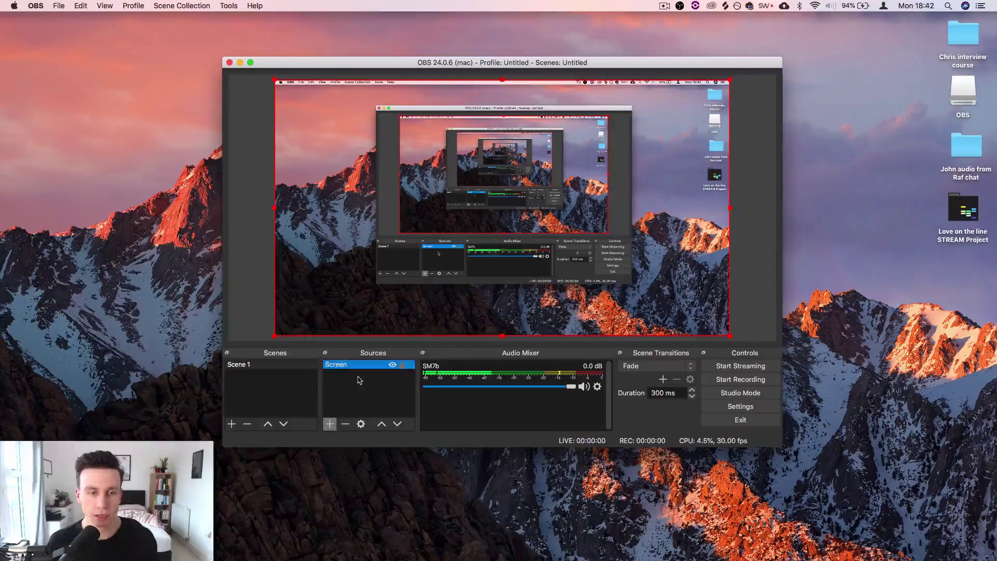
{"action": "left_click", "coordinate": [325, 404]}
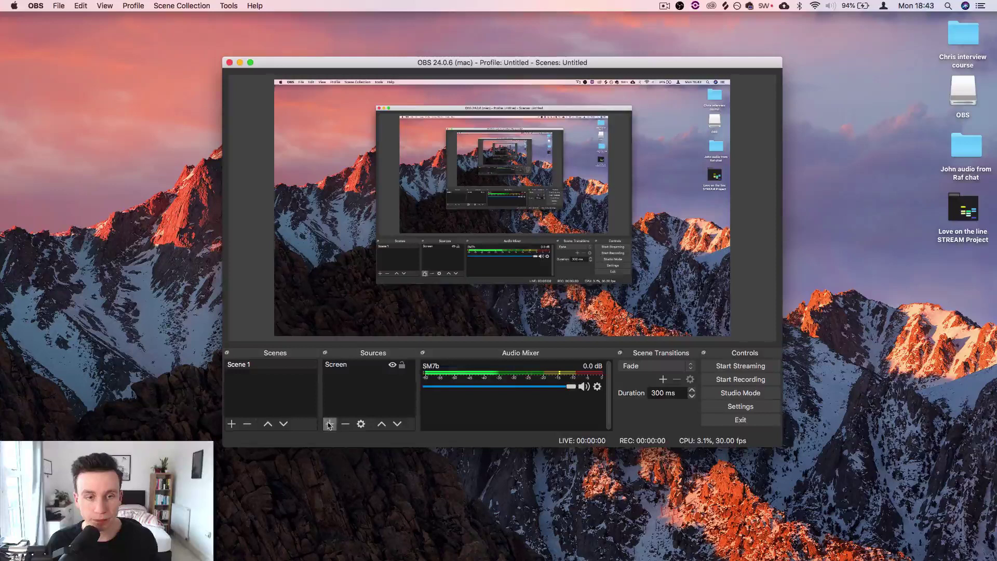
{"action": "left_click", "coordinate": [329, 424]}
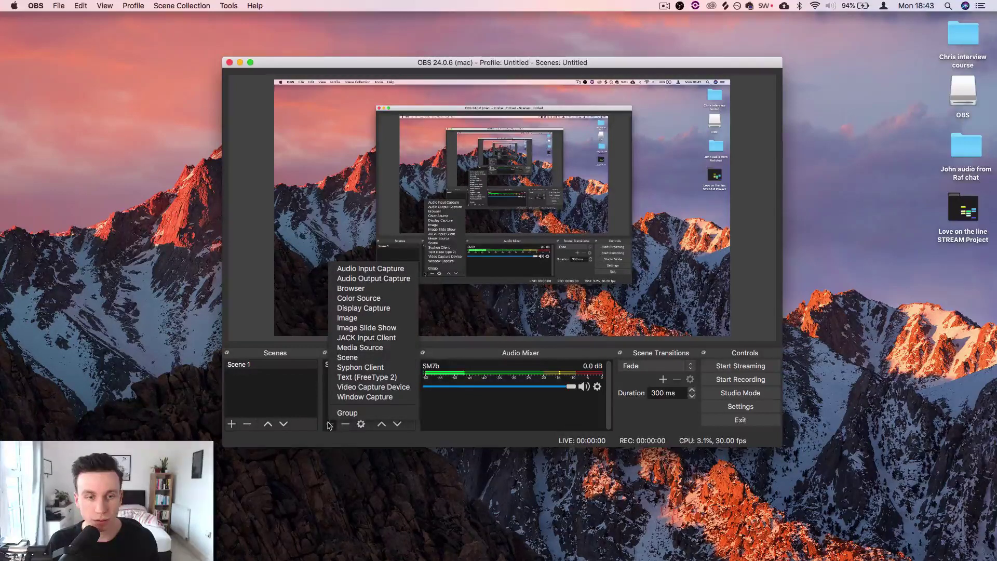
{"action": "left_click", "coordinate": [374, 269]}
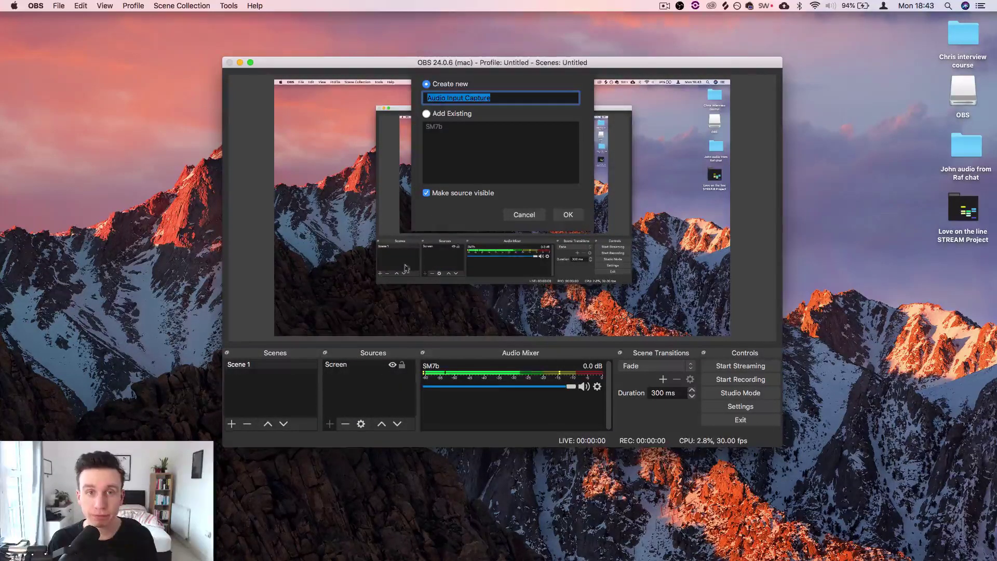
{"action": "left_click", "coordinate": [426, 113]}
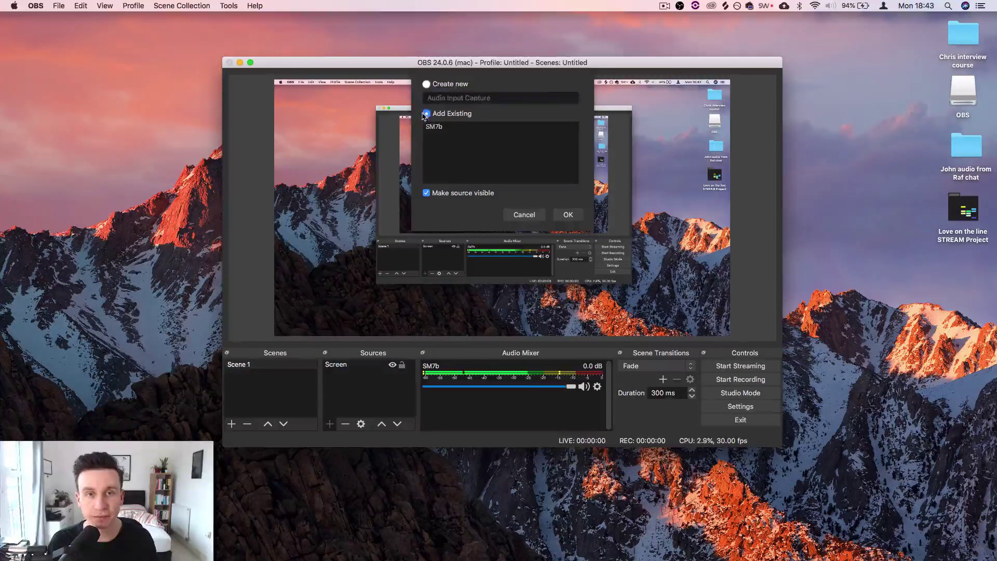
{"action": "left_click", "coordinate": [428, 128]}
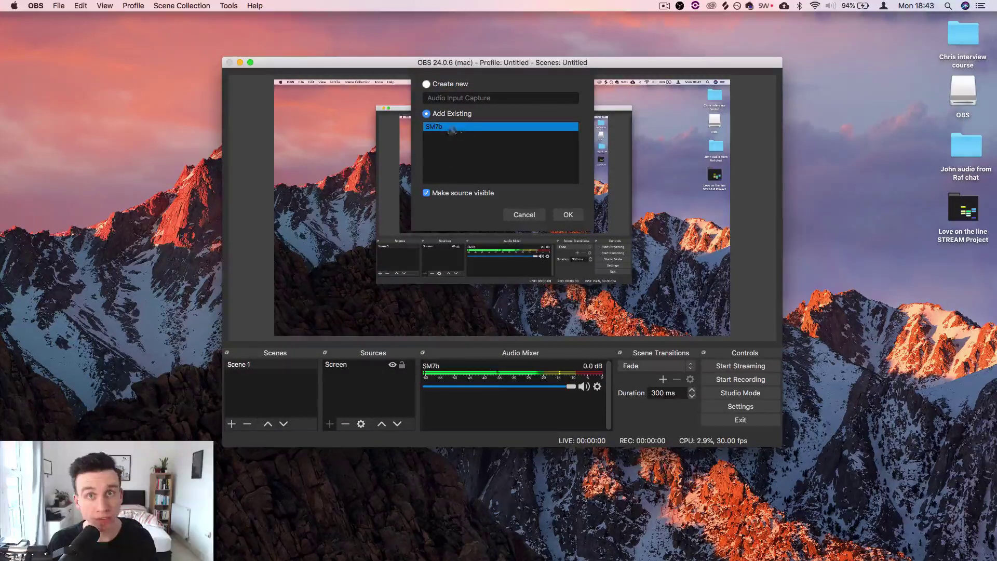
{"action": "left_click", "coordinate": [568, 214]}
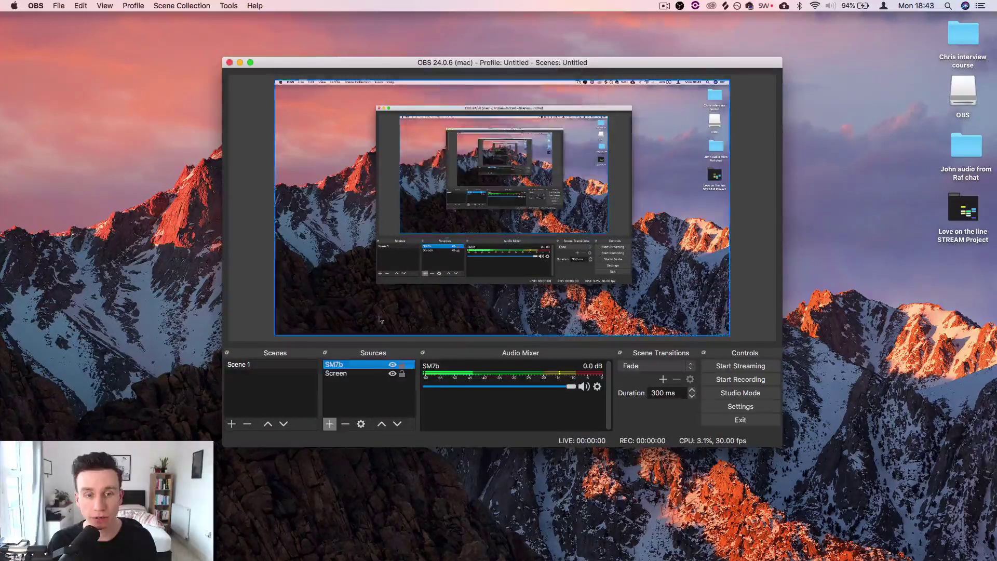
{"action": "left_click", "coordinate": [339, 374]}
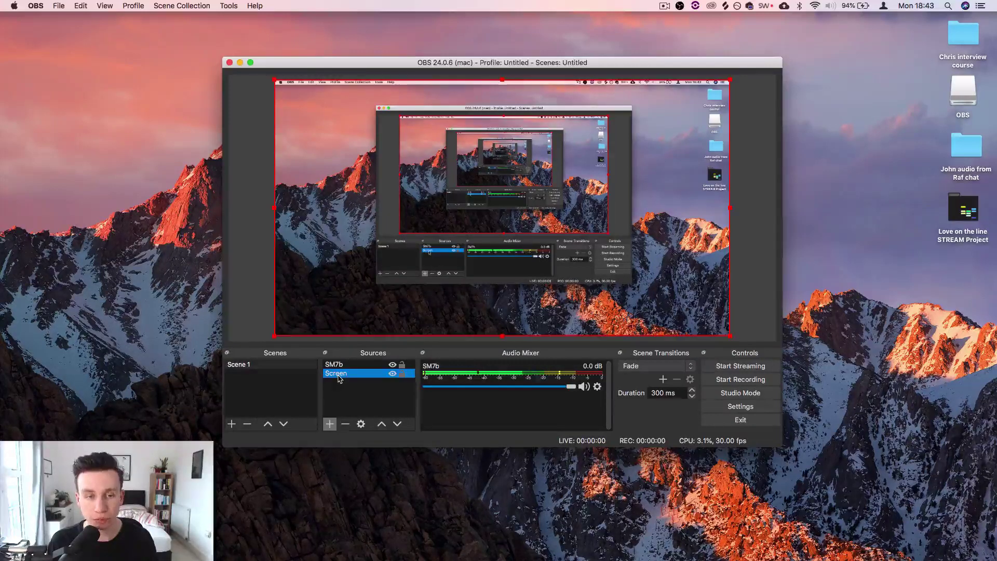
{"action": "left_click", "coordinate": [350, 367]}
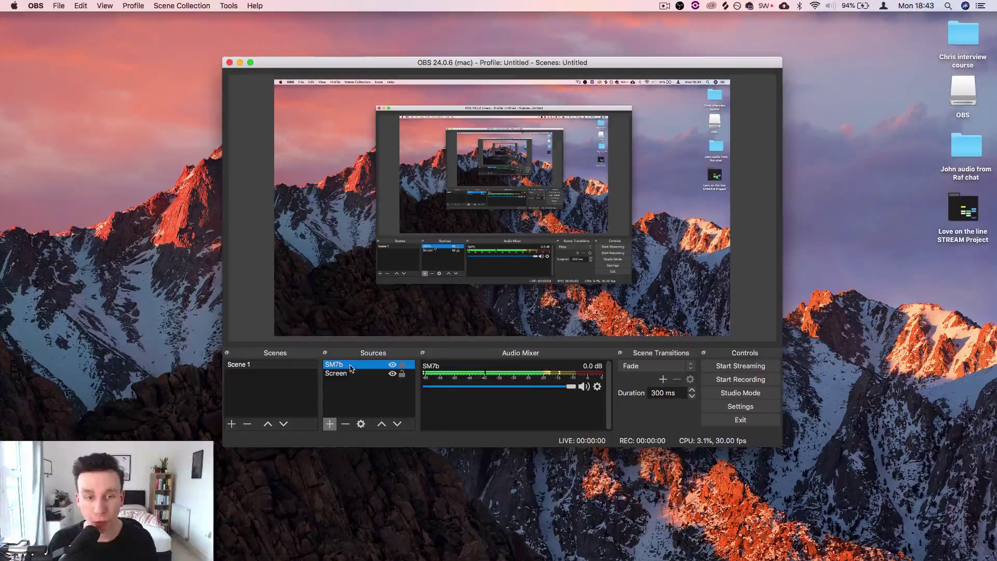
{"action": "left_click", "coordinate": [343, 393]}
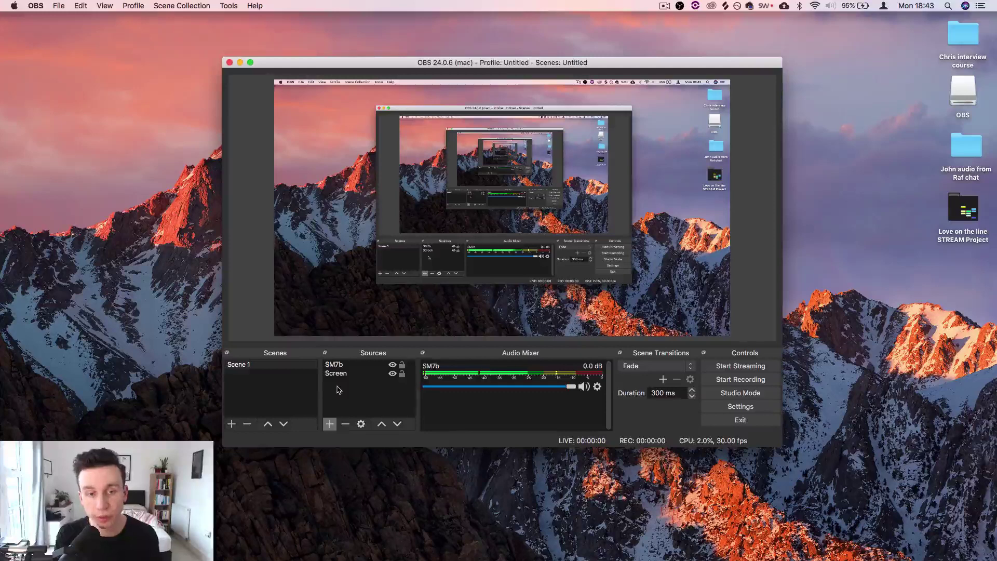
Step: Add an Audio Input Capture source named 'Computer Audio' using iShowU Audio Capture
{"action": "left_click", "coordinate": [330, 424]}
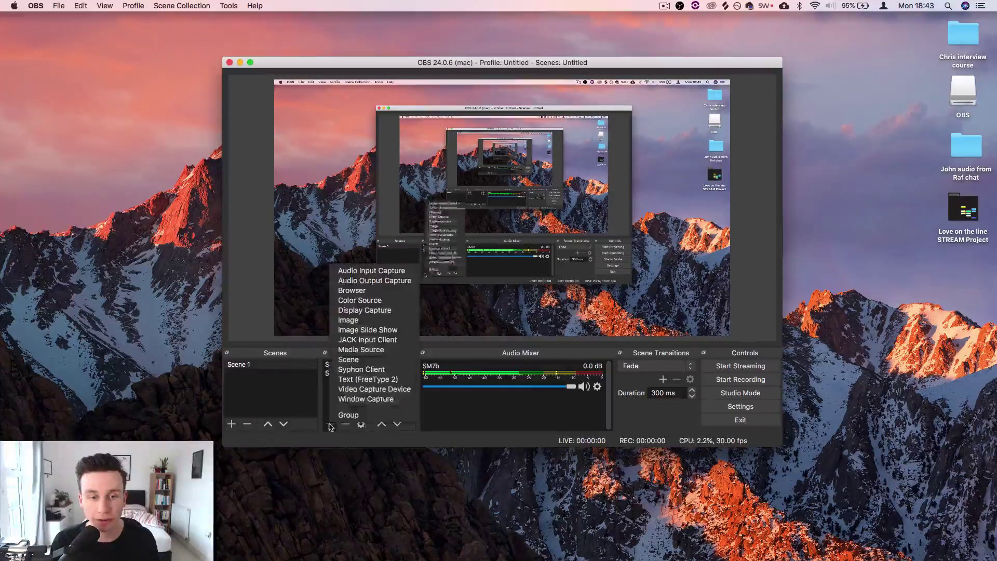
{"action": "left_click", "coordinate": [390, 271]}
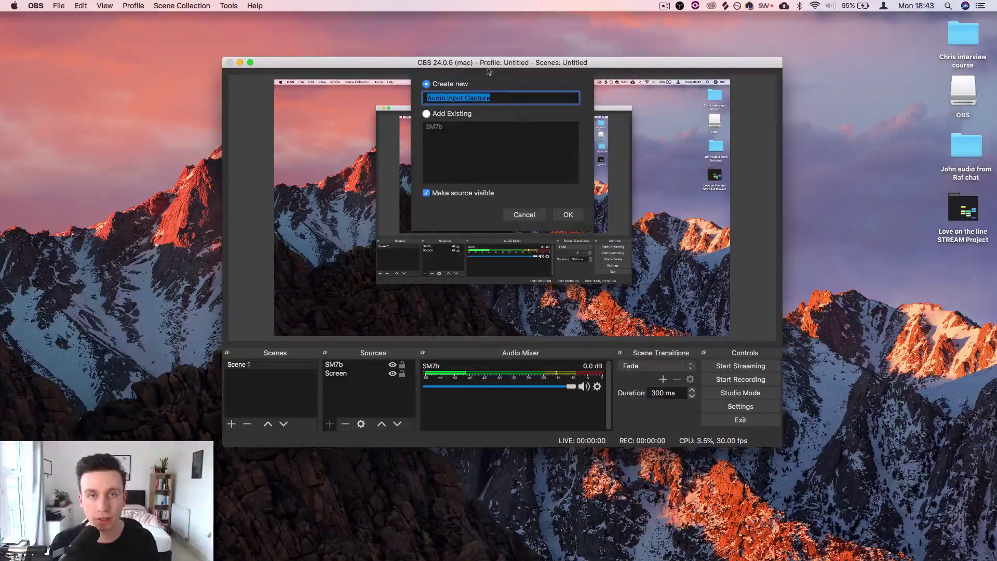
{"action": "type", "text": "C"}
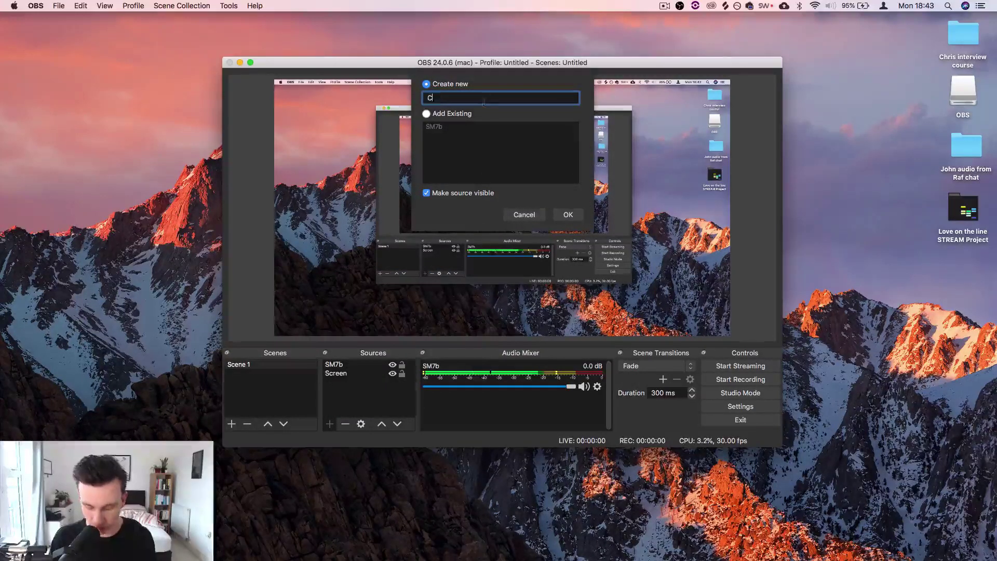
{"action": "type", "text": "omputer"}
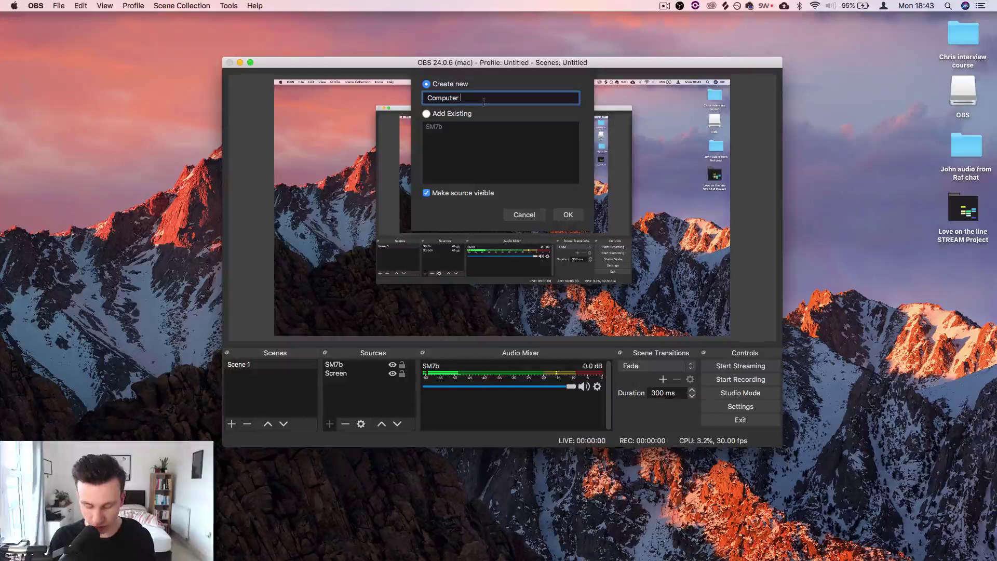
{"action": "type", "text": "io"}
{"action": "key", "text": "Return"}
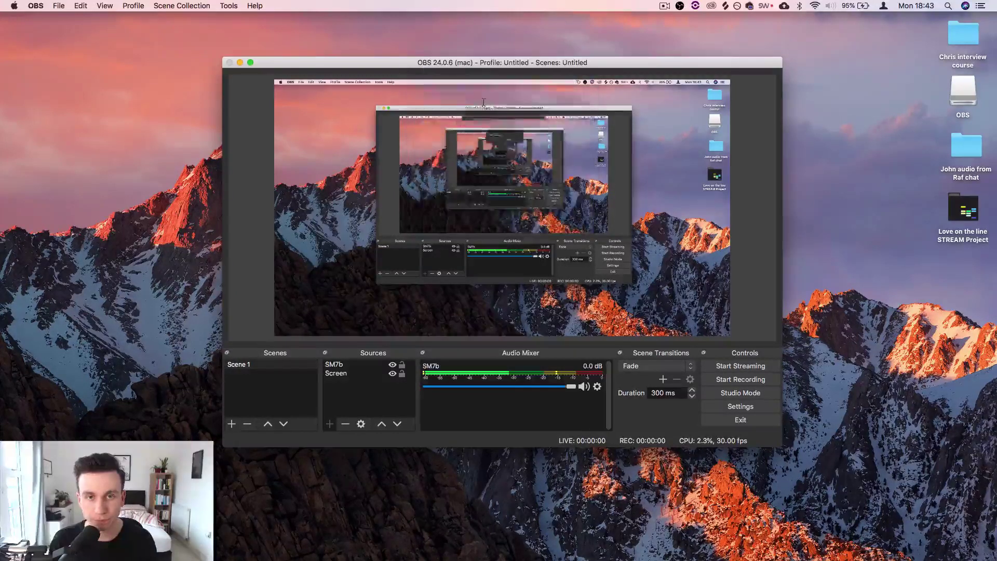
{"action": "left_click", "coordinate": [439, 120]}
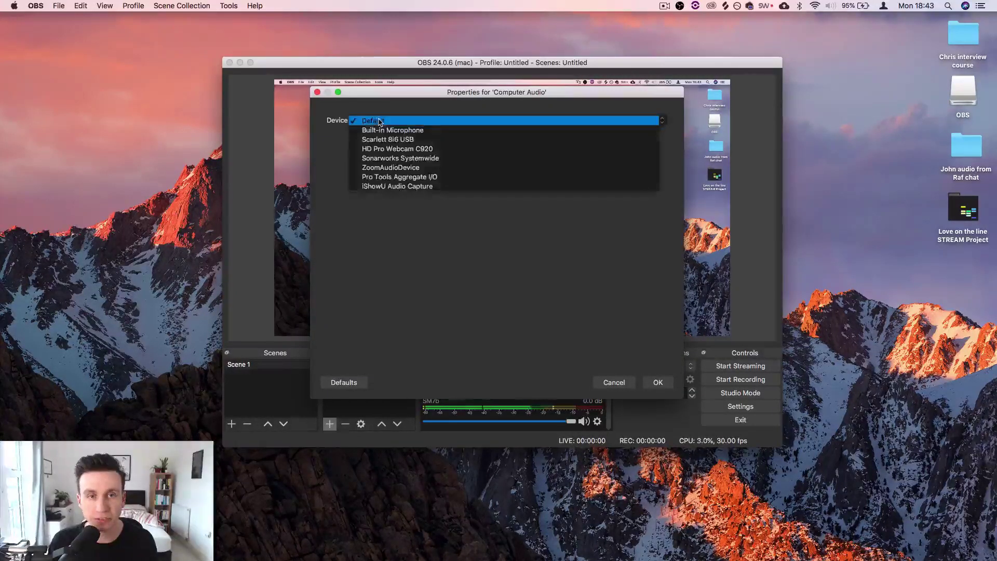
{"action": "left_click", "coordinate": [406, 187]}
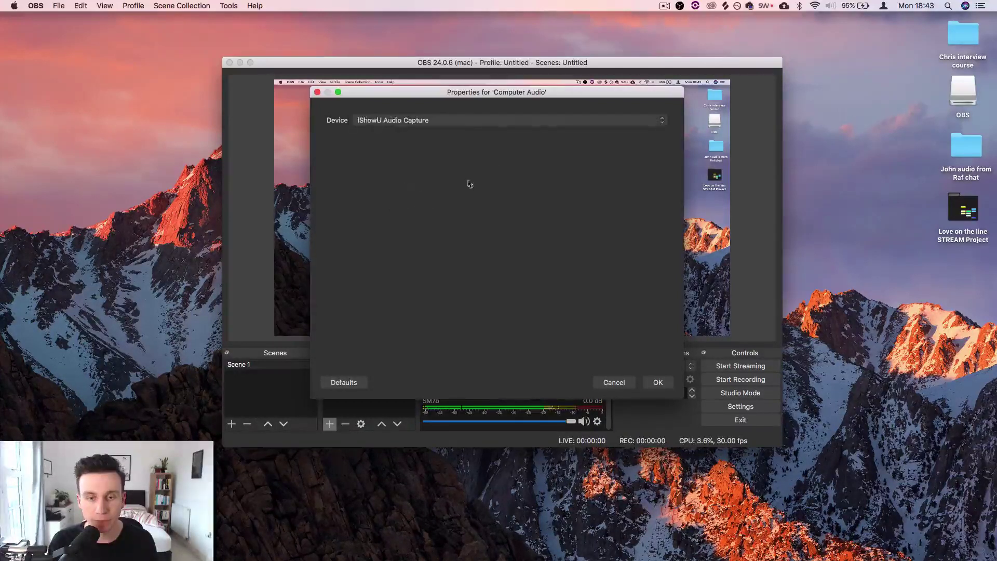
{"action": "left_click", "coordinate": [658, 382]}
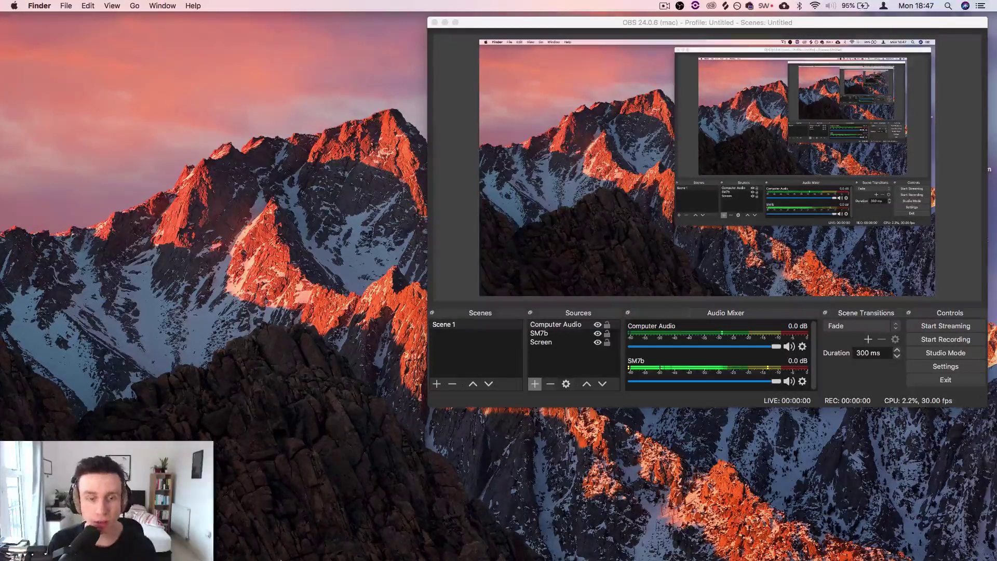
Step: Open the Sound Effects settings and keep sound effects playing through Screencap
{"action": "mouse_move", "coordinate": [262, 558]}
{"action": "left_click", "coordinate": [298, 554]}
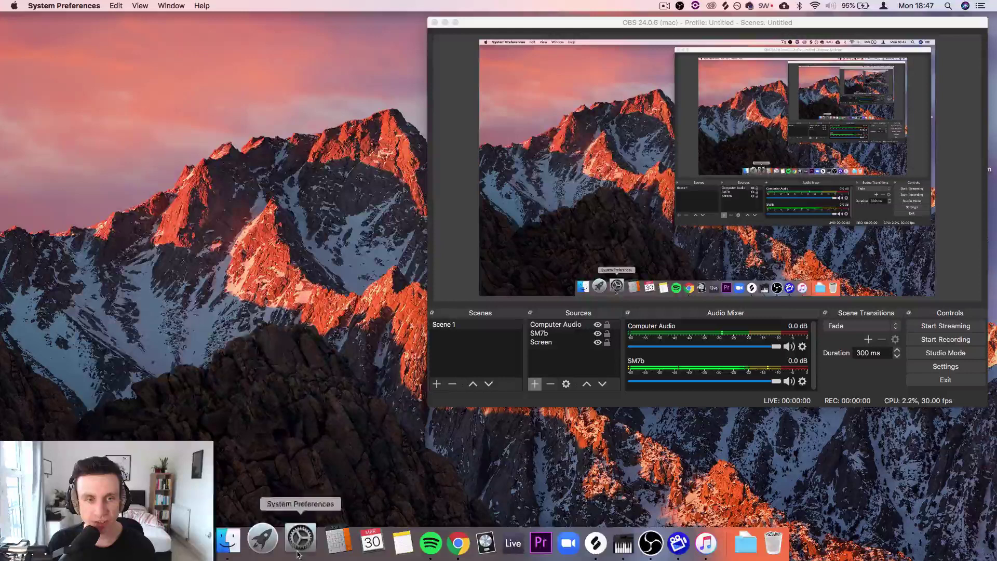
{"action": "left_click", "coordinate": [350, 235]}
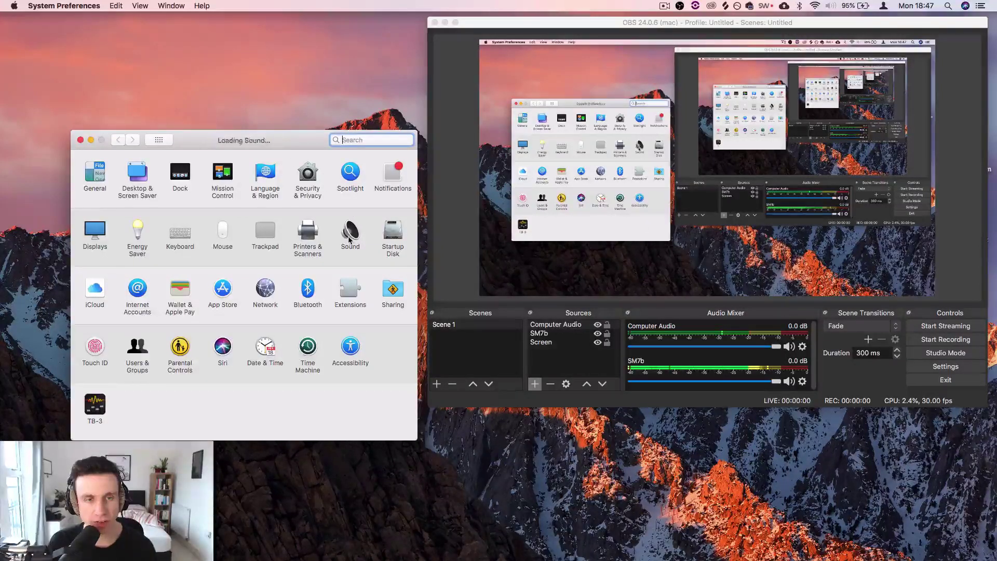
{"action": "left_click", "coordinate": [213, 166]}
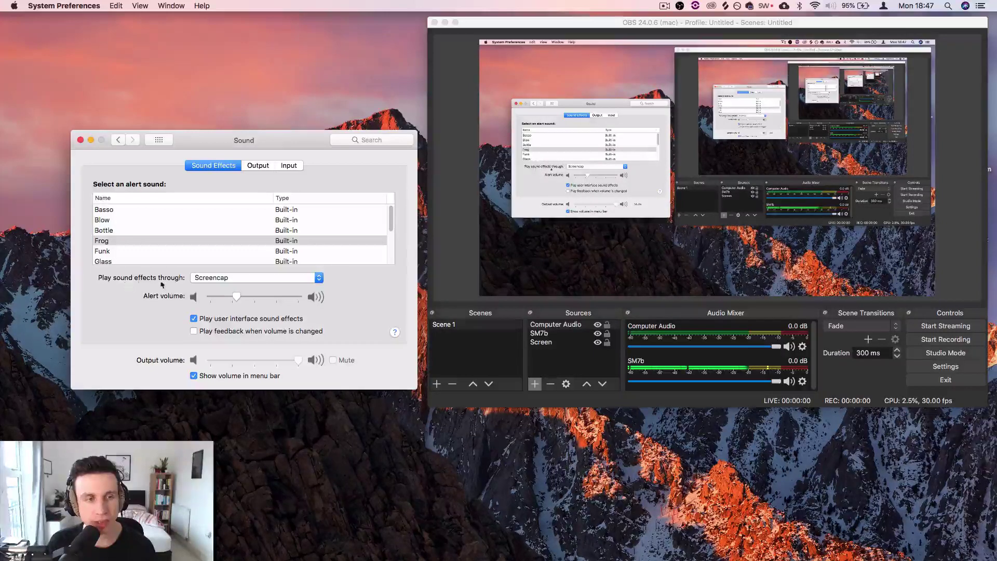
{"action": "left_click", "coordinate": [222, 279]}
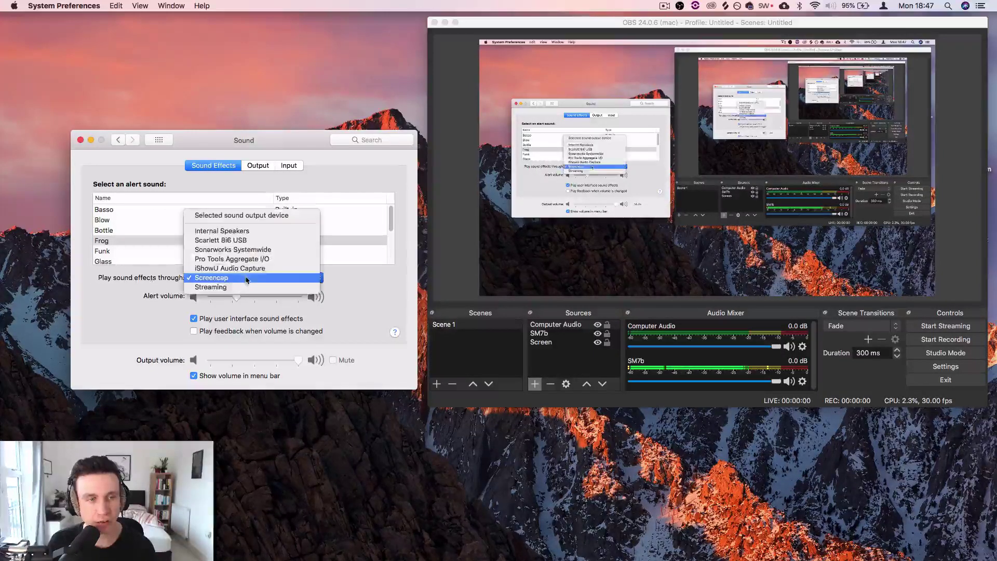
{"action": "left_click", "coordinate": [224, 279]}
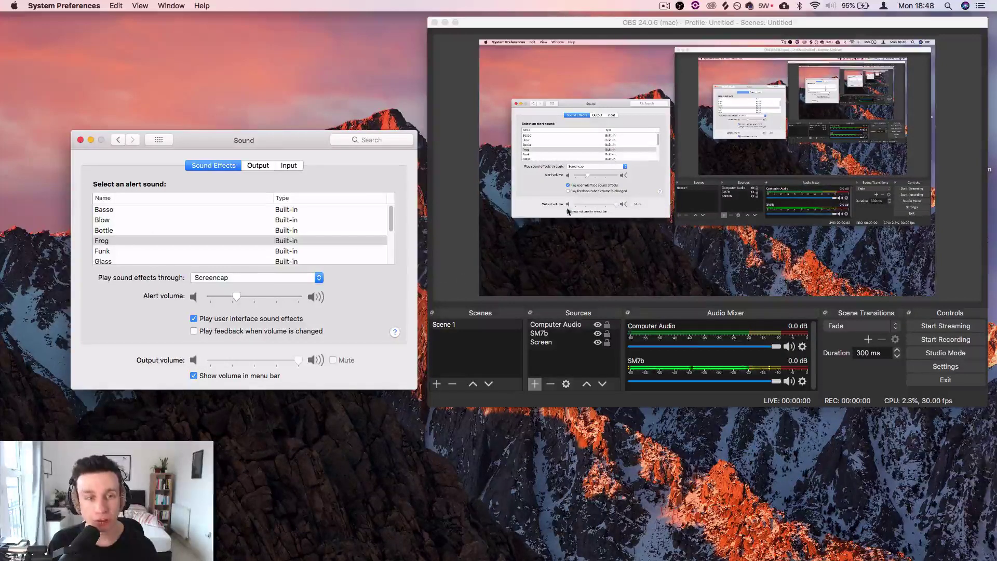
Step: Preview the alert sounds (Blow, Frog, Glass) and choose Funk as the alert sound
{"action": "left_click", "coordinate": [120, 221]}
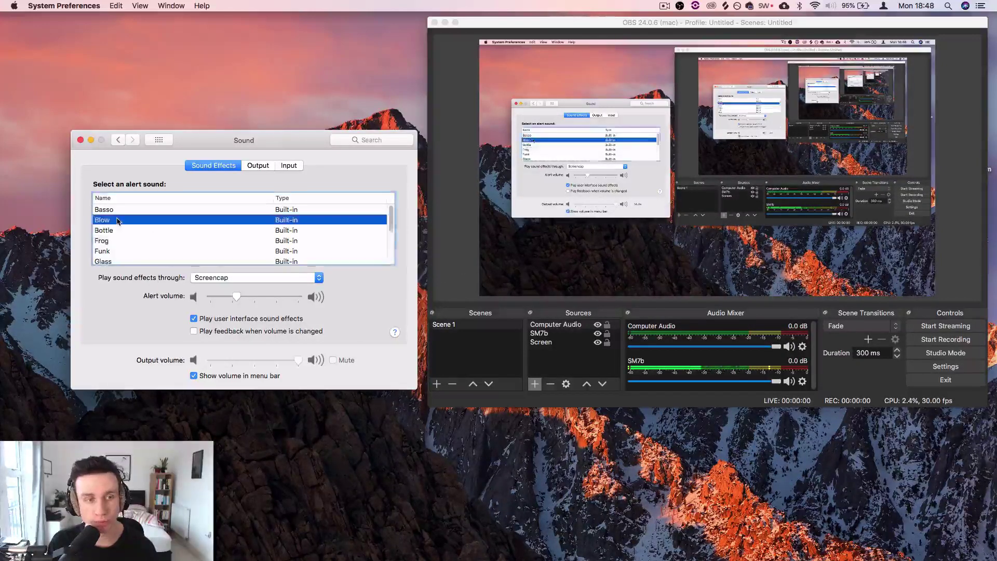
{"action": "left_click", "coordinate": [143, 242]}
{"action": "key", "text": "Down"}
{"action": "key", "text": "Down"}
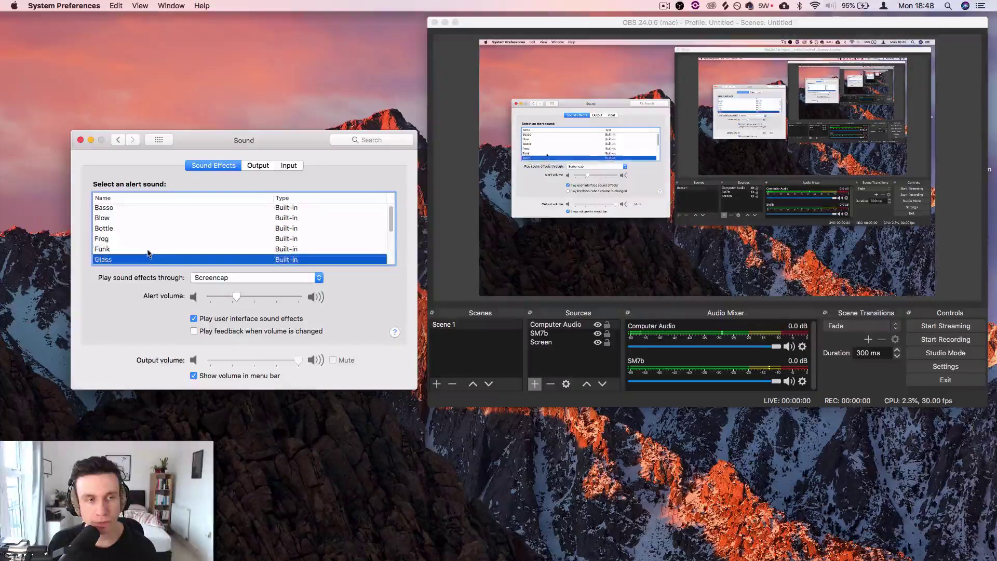
{"action": "left_click", "coordinate": [151, 250]}
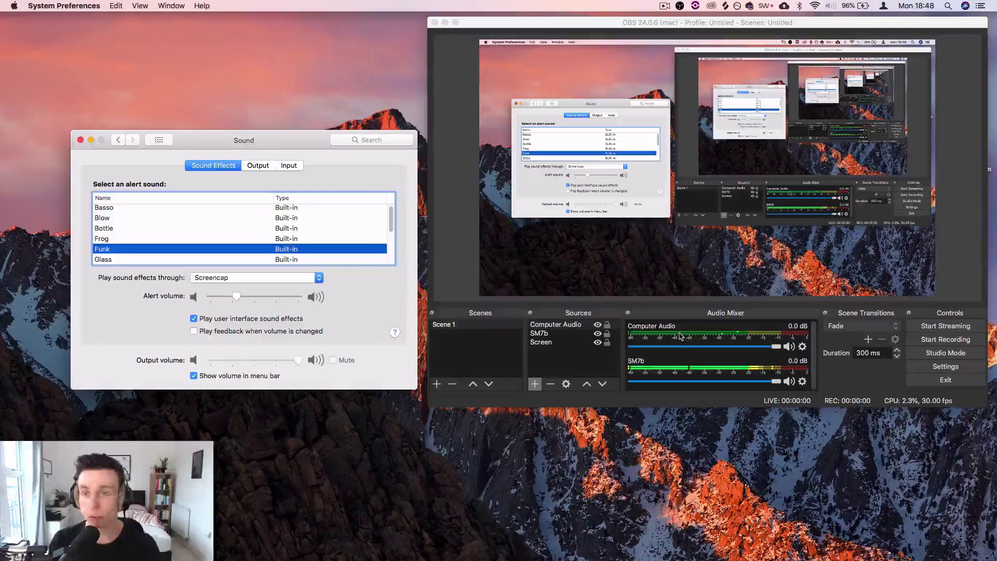
Step: In Scene 1, check the SM7b, Computer Audio and Screen sources, then open the add-source list
{"action": "left_click", "coordinate": [470, 326]}
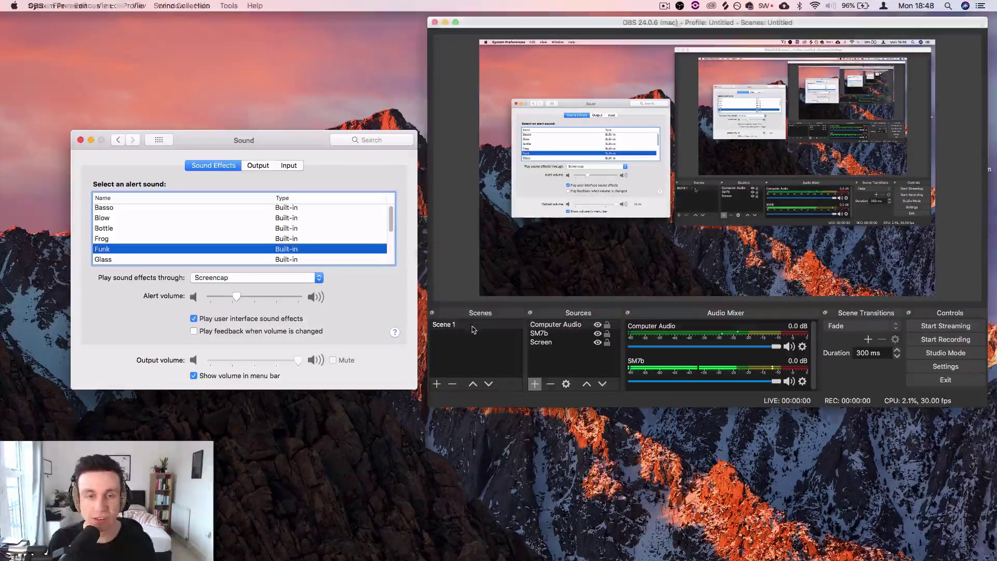
{"action": "left_click", "coordinate": [544, 335]}
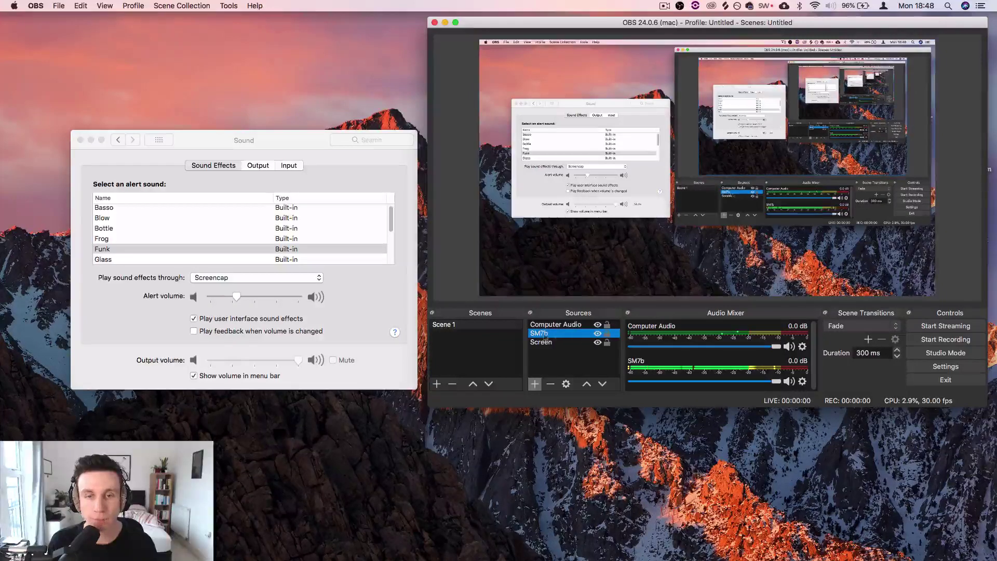
{"action": "left_click", "coordinate": [557, 326]}
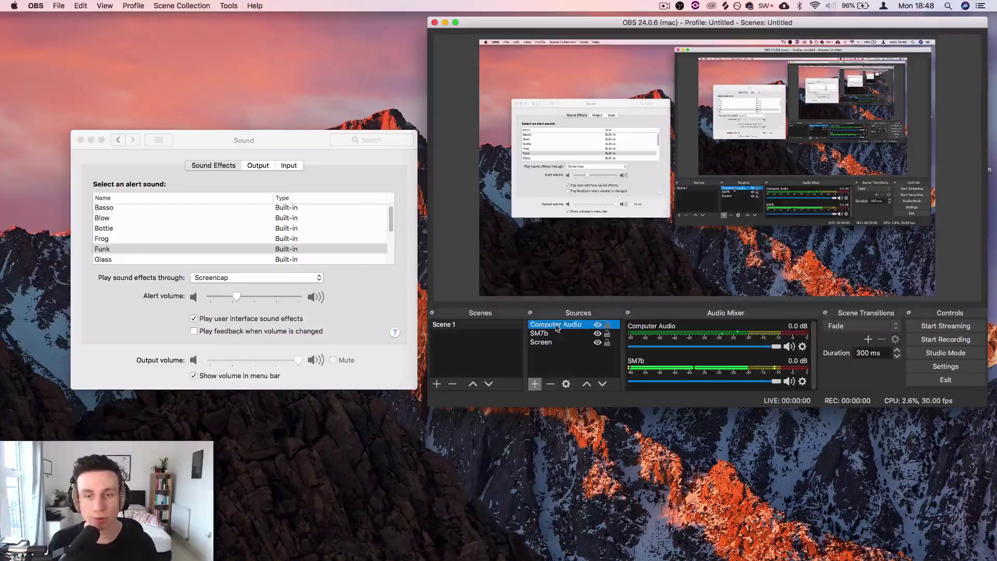
{"action": "left_click", "coordinate": [551, 343]}
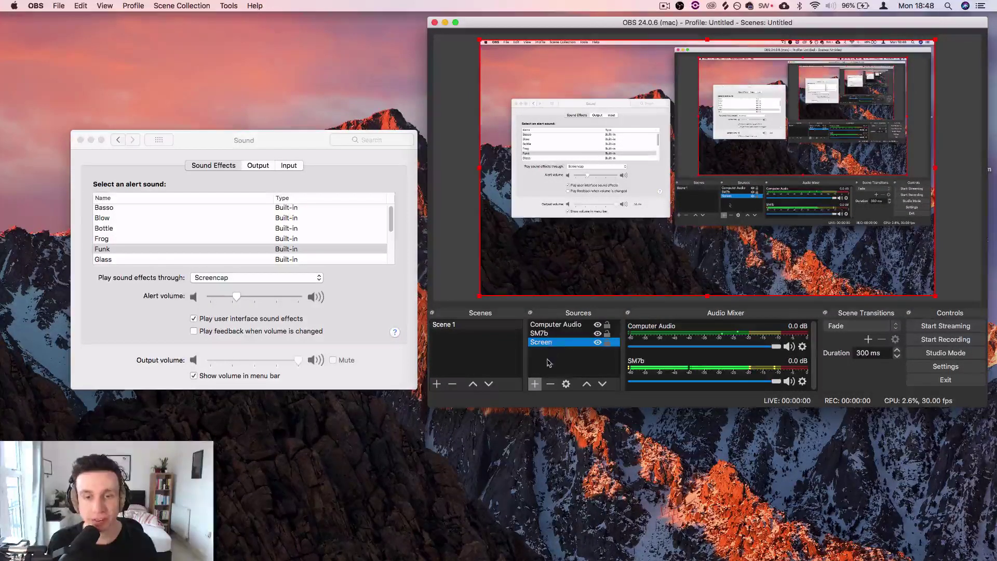
{"action": "left_click", "coordinate": [535, 385]}
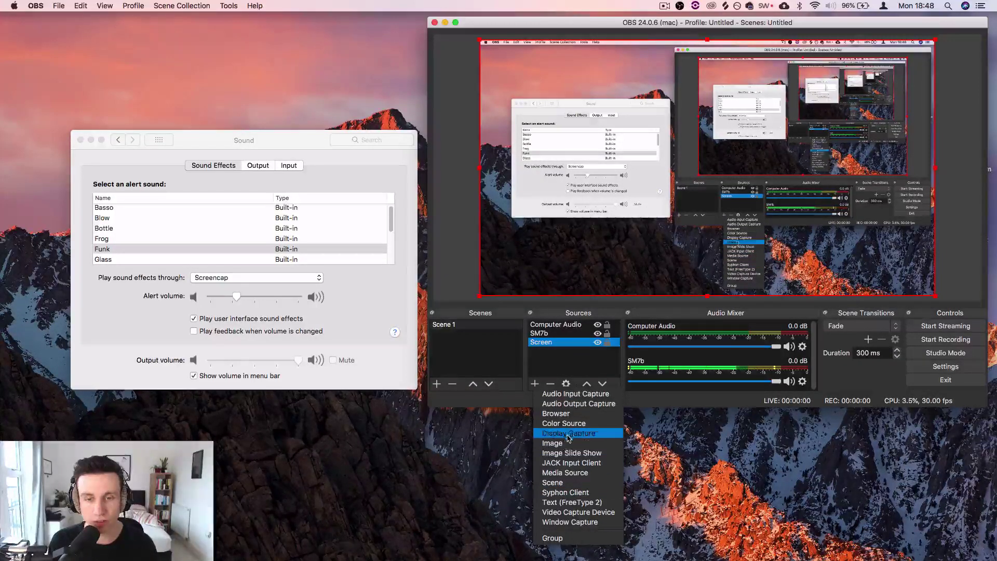
Step: Add a Video Capture Device named Webcam using HD Pro Webcam C920 #2 at 1280x720
{"action": "left_click", "coordinate": [588, 512]}
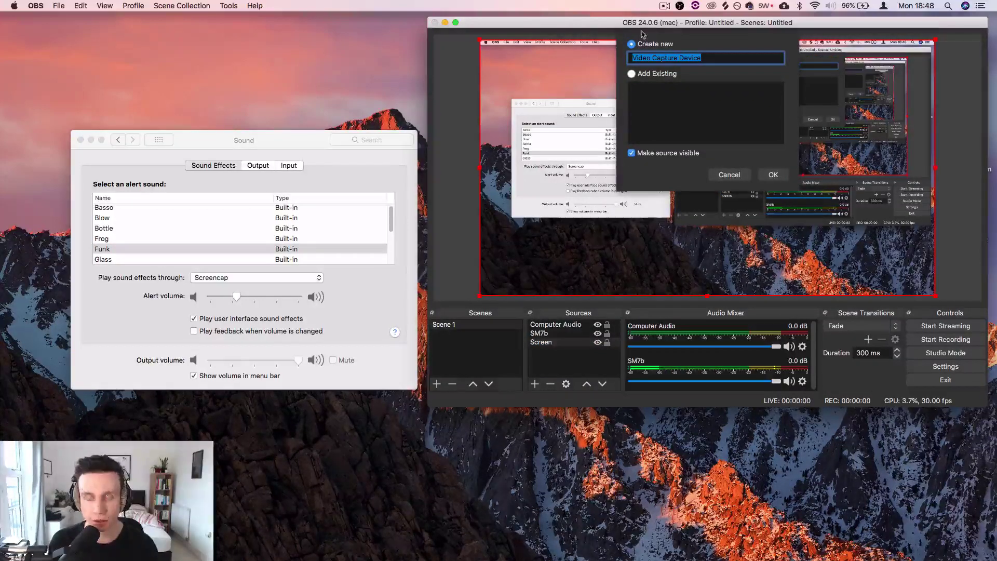
{"action": "type", "text": "Webcam"}
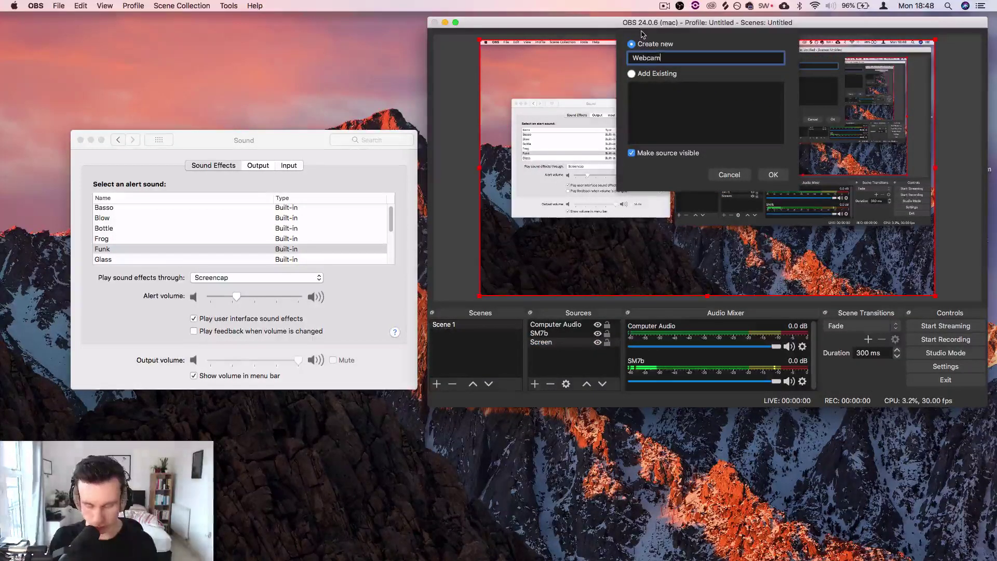
{"action": "key", "text": "Return"}
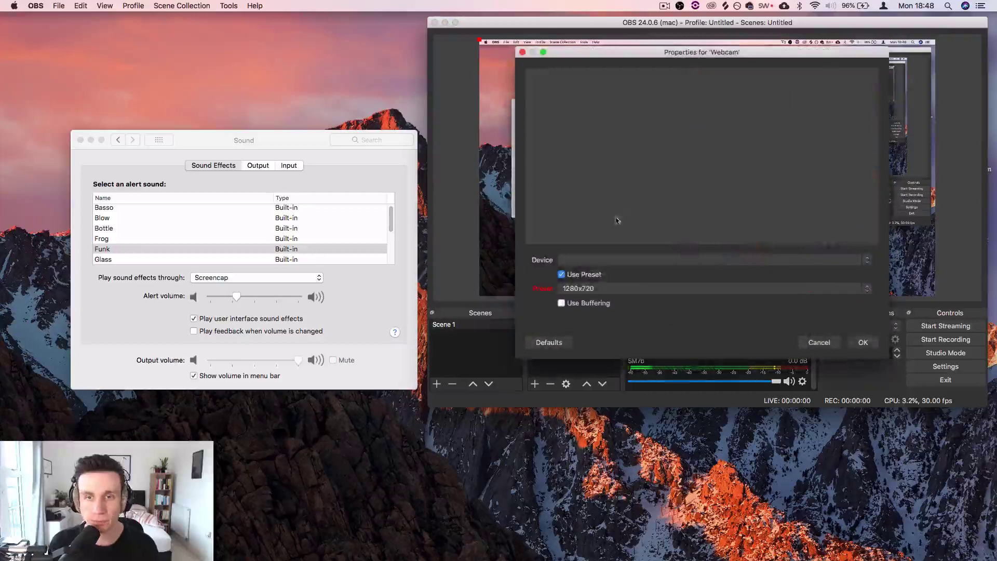
{"action": "left_click", "coordinate": [591, 258]}
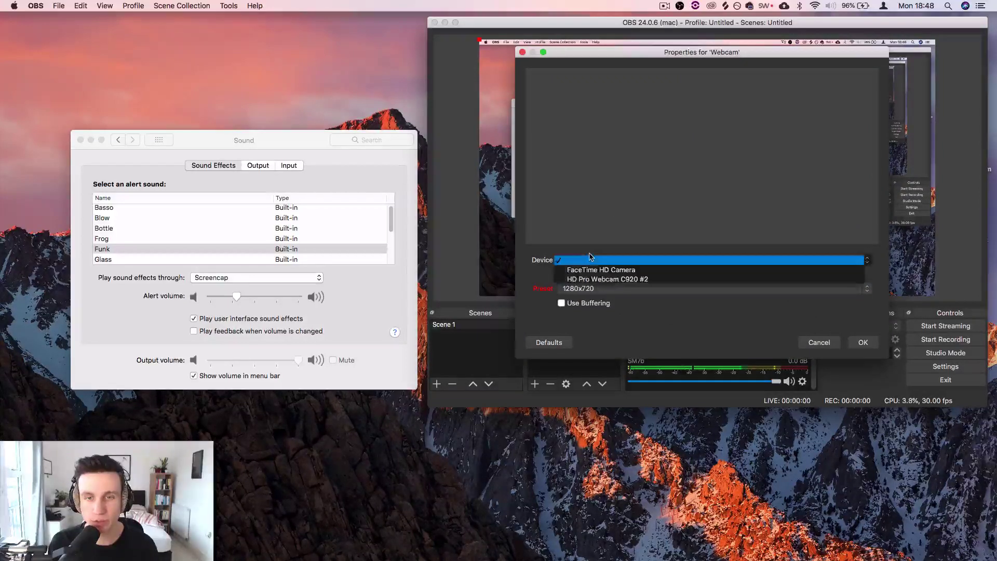
{"action": "left_click", "coordinate": [600, 281]}
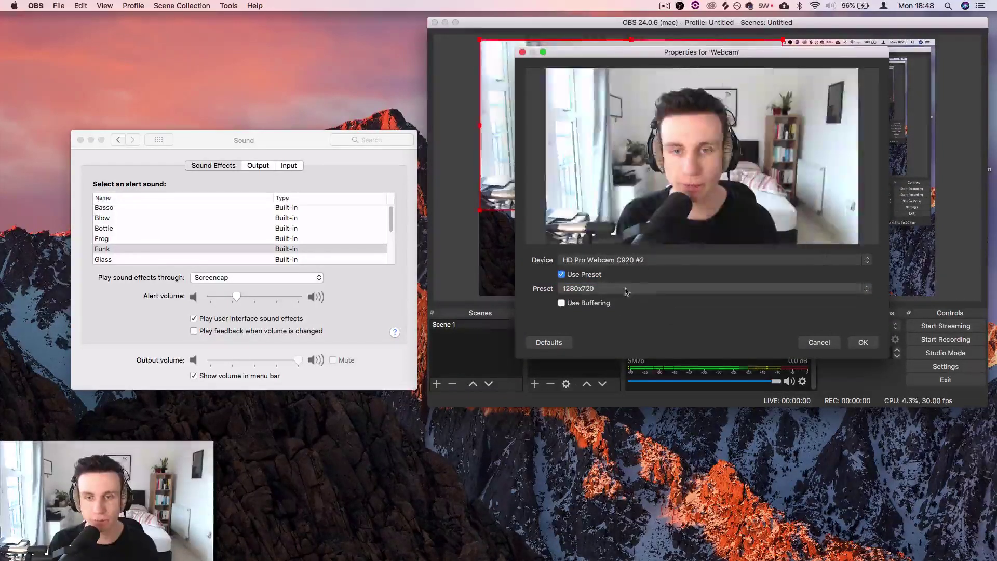
{"action": "left_click", "coordinate": [618, 288]}
{"action": "left_click", "coordinate": [619, 290]}
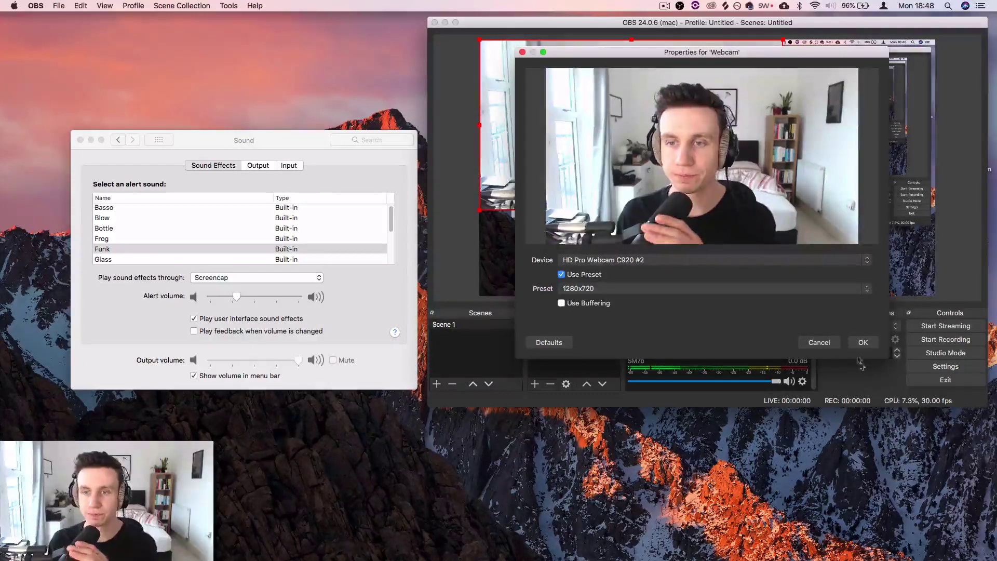
Step: Confirm the Webcam source and shrink it into a small lower-left box
{"action": "left_click", "coordinate": [863, 343]}
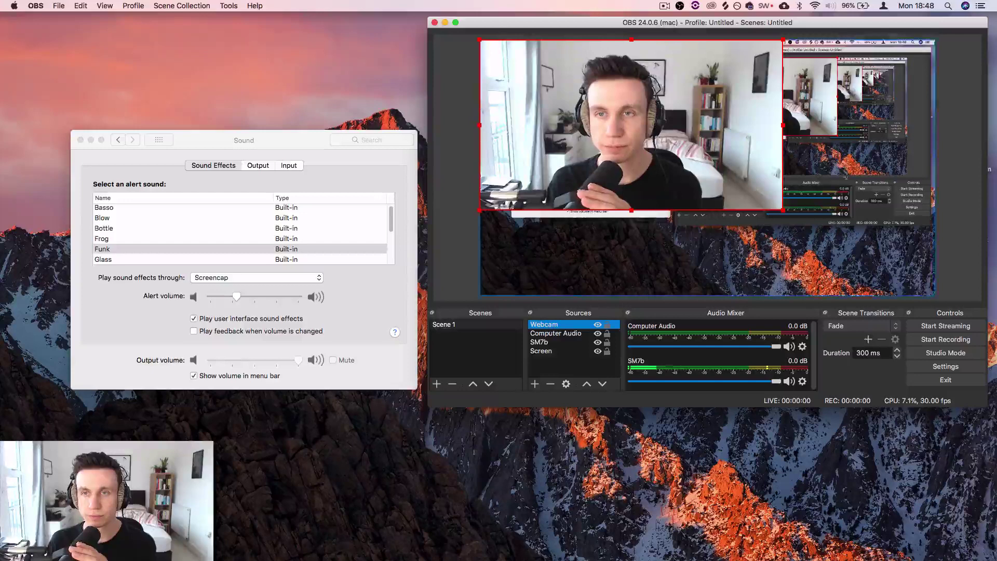
{"action": "left_click_drag", "start_coordinate": [783, 211], "coordinate": [541, 267]}
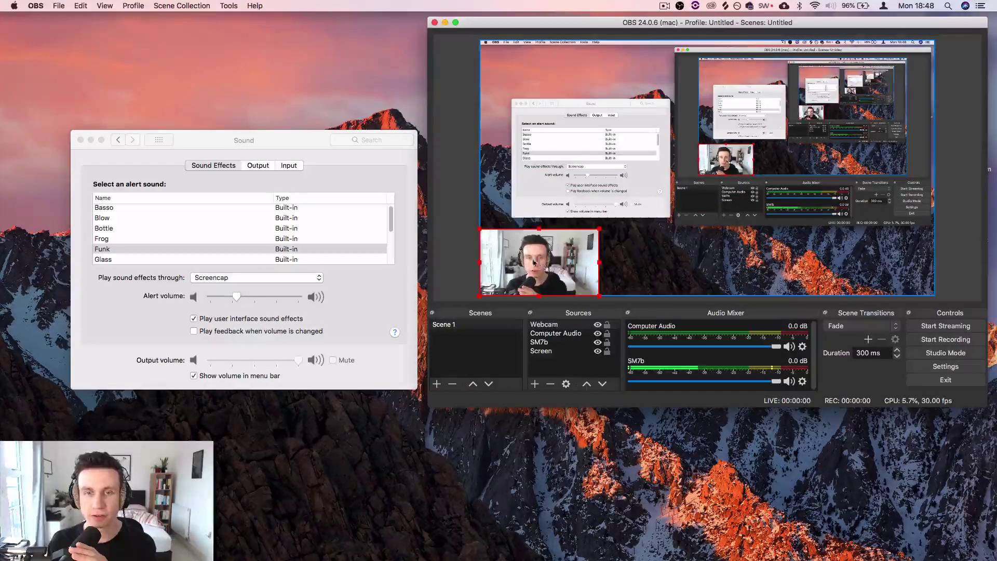
{"action": "left_click", "coordinate": [454, 238]}
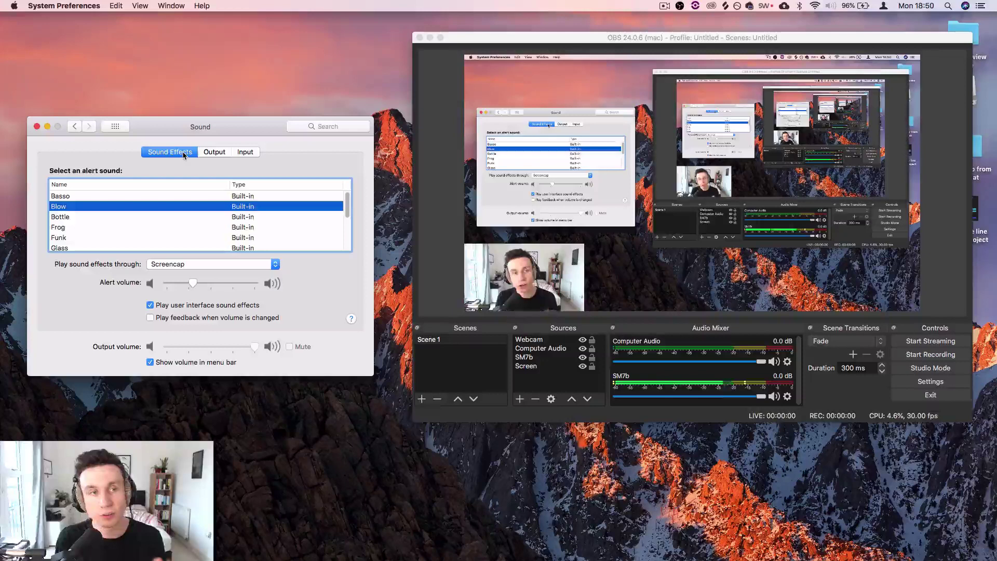
Step: Check the Sound output devices with Streaming selected, then select Scene 1 in OBS
{"action": "left_click", "coordinate": [205, 154]}
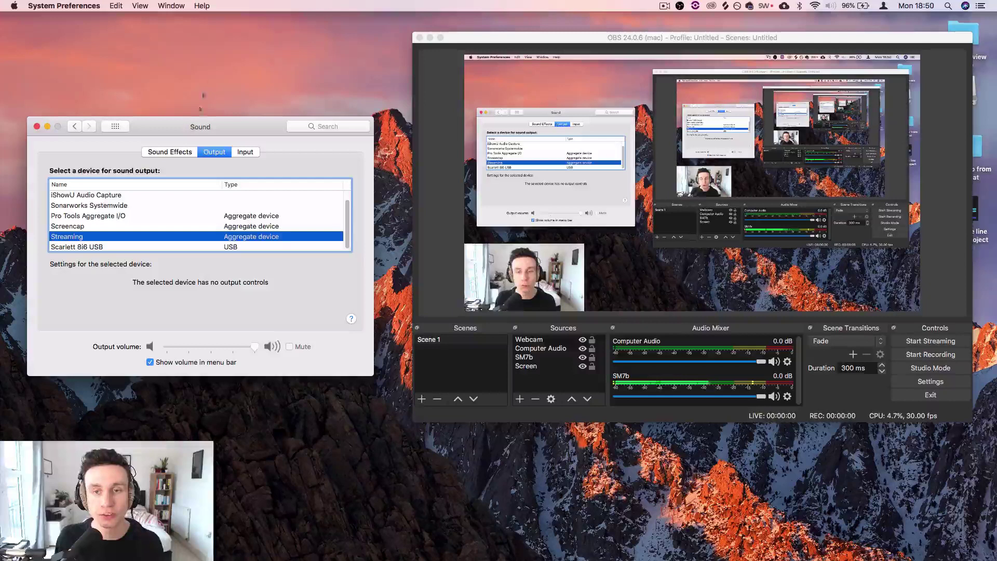
{"action": "left_click", "coordinate": [432, 338]}
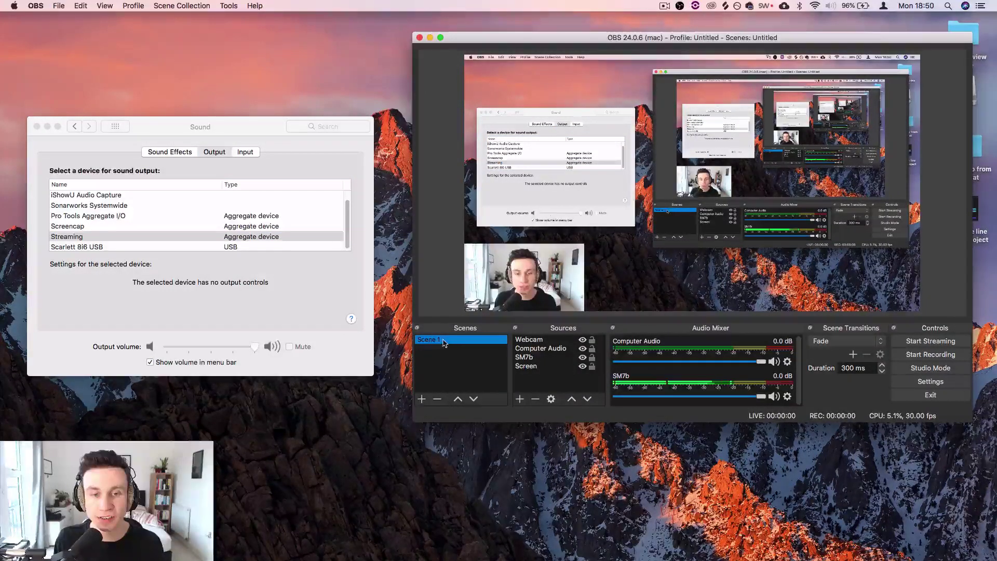
Step: Rename Scene 1 to 'Screen and webcam'
{"action": "right_click", "coordinate": [440, 341]}
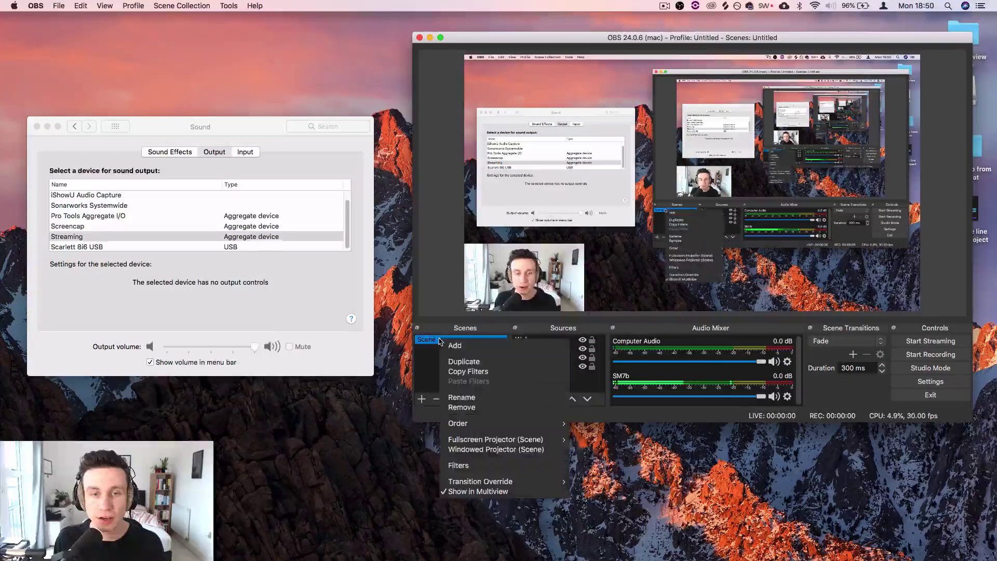
{"action": "left_click", "coordinate": [471, 399]}
{"action": "type", "text": "Scre"}
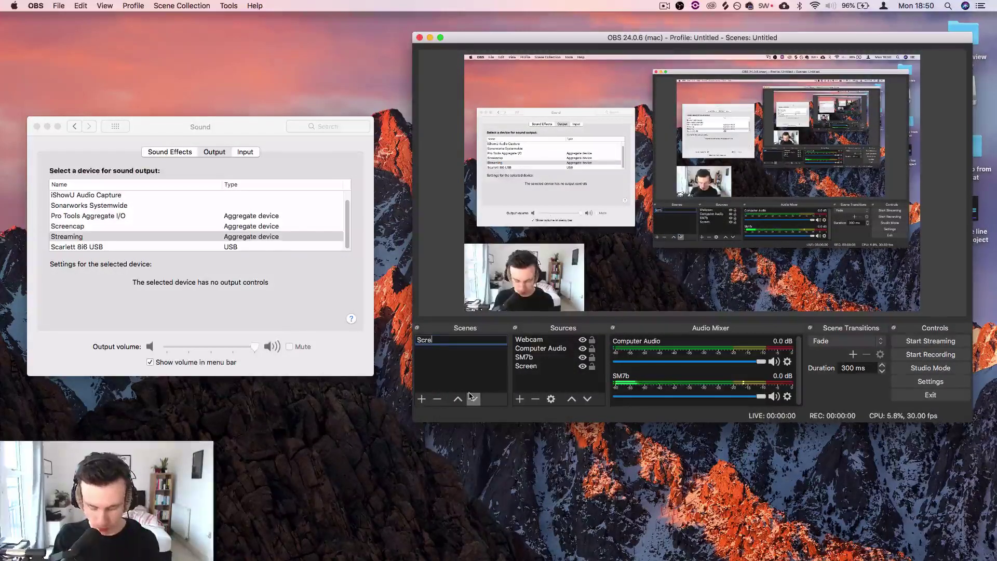
{"action": "type", "text": "en and we"}
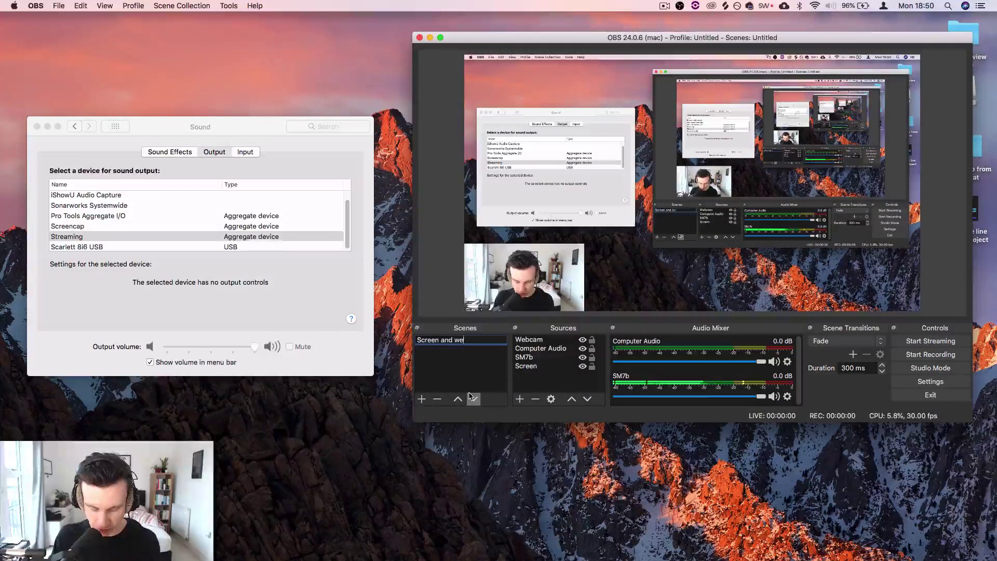
{"action": "type", "text": "bcam"}
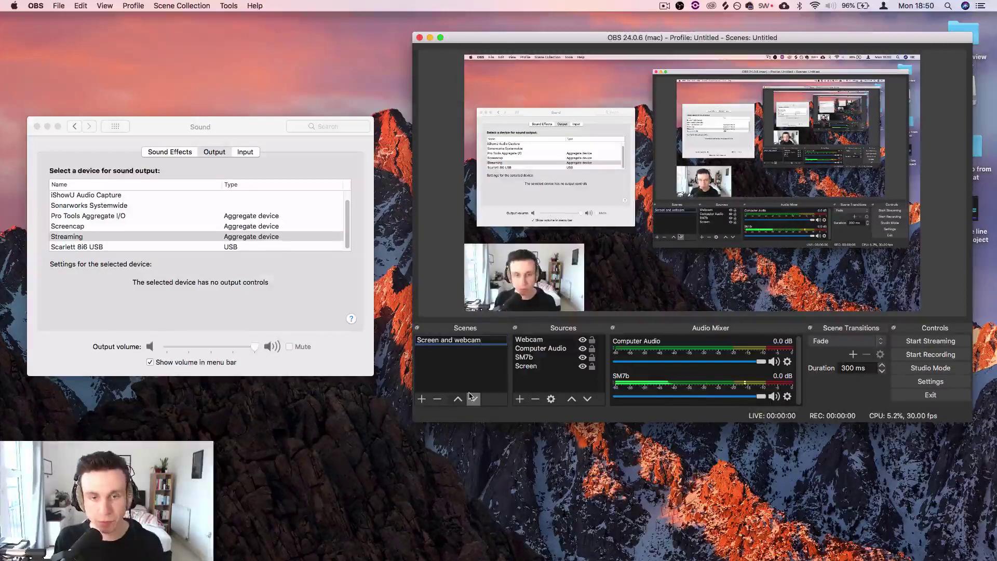
{"action": "key", "text": "Return"}
{"action": "left_click", "coordinate": [422, 399]}
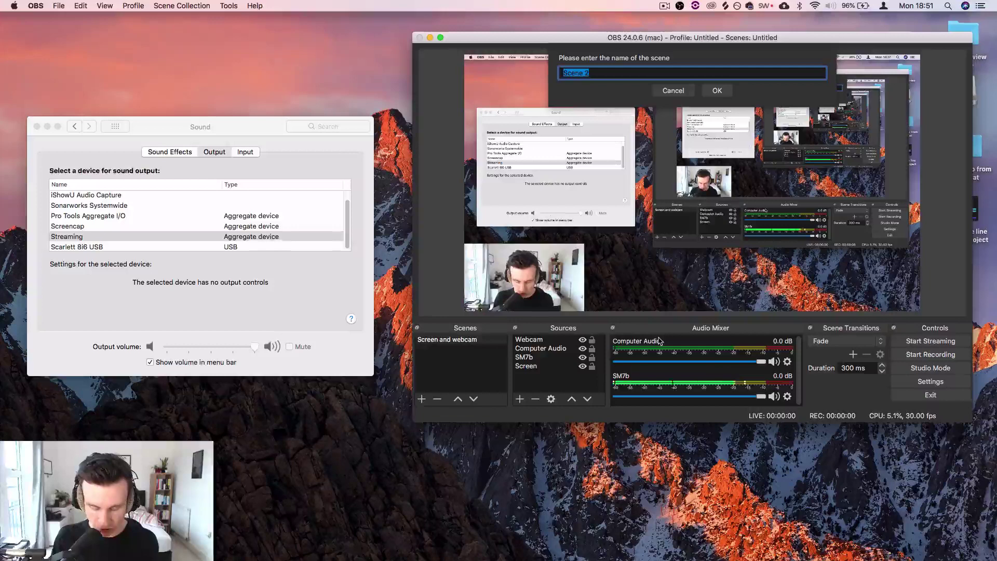
Step: Create the 'Talking head' scene with the existing Webcam source enlarged to fill the canvas
{"action": "type", "text": "Talking head"}
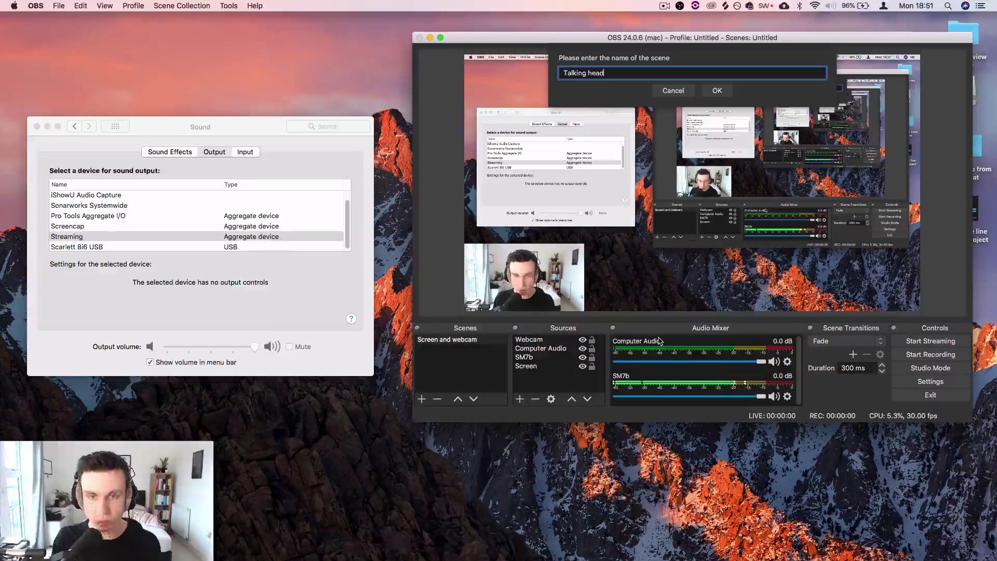
{"action": "key", "text": "Return"}
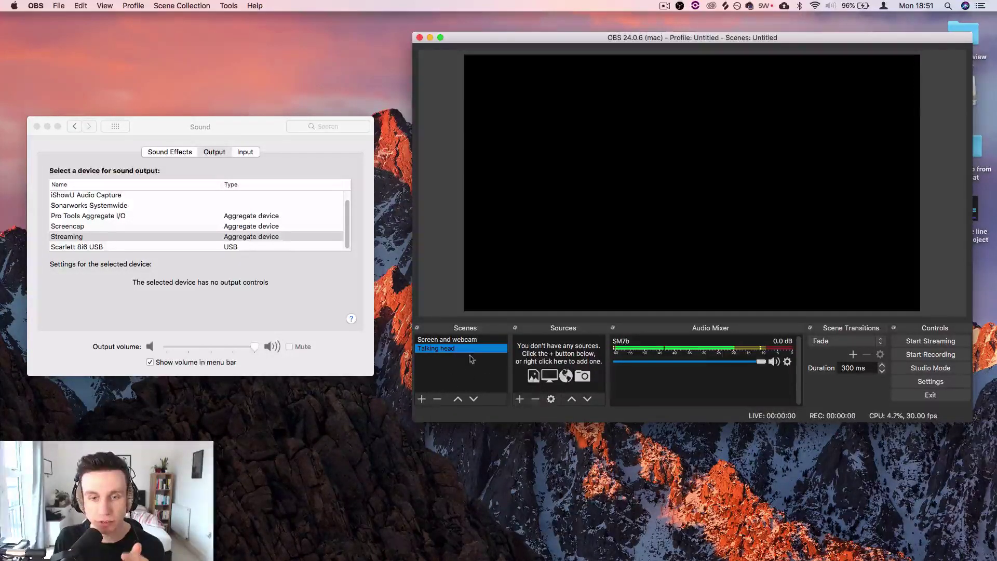
{"action": "left_click", "coordinate": [520, 399]}
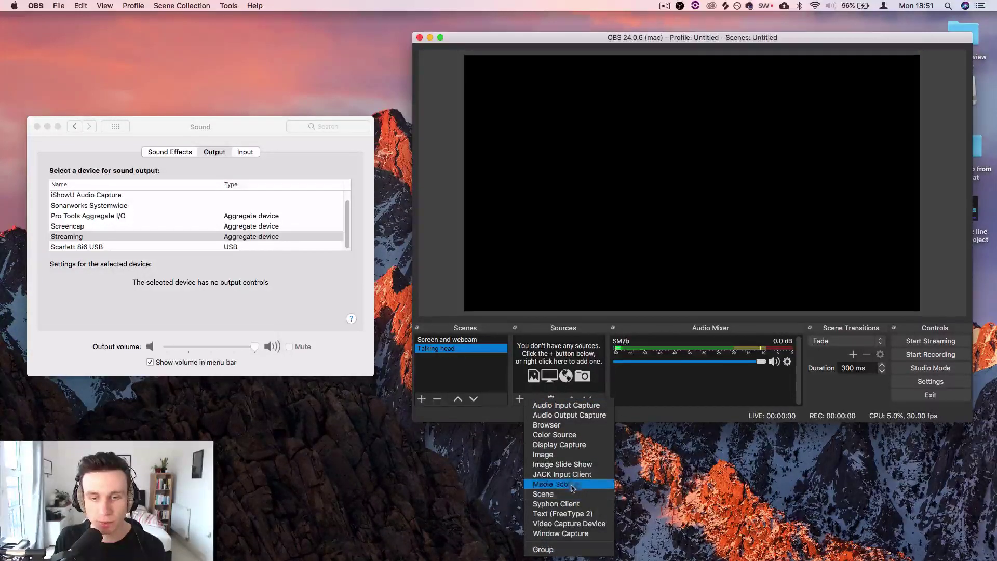
{"action": "left_click", "coordinate": [572, 524]}
{"action": "left_click", "coordinate": [642, 89]}
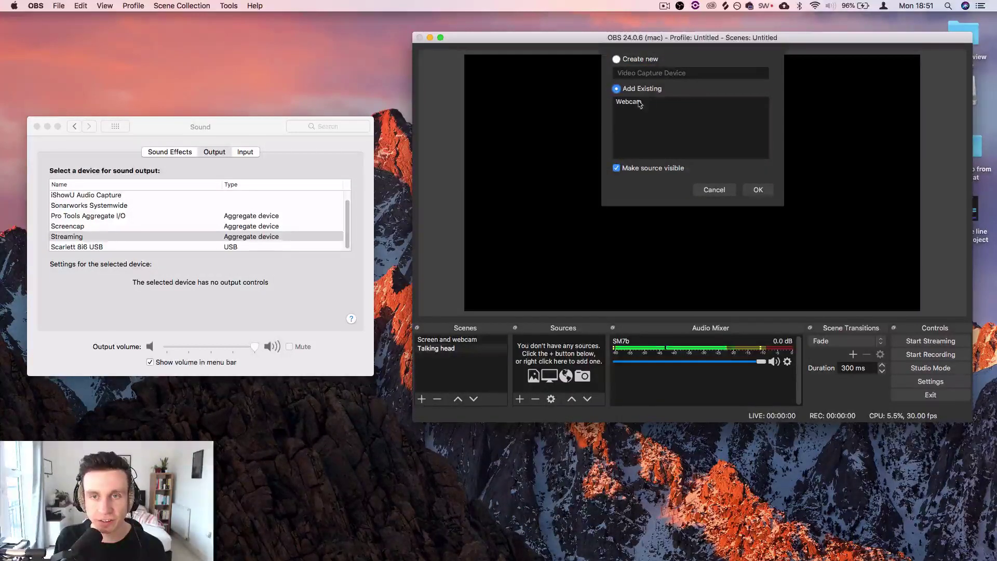
{"action": "left_click", "coordinate": [655, 102]}
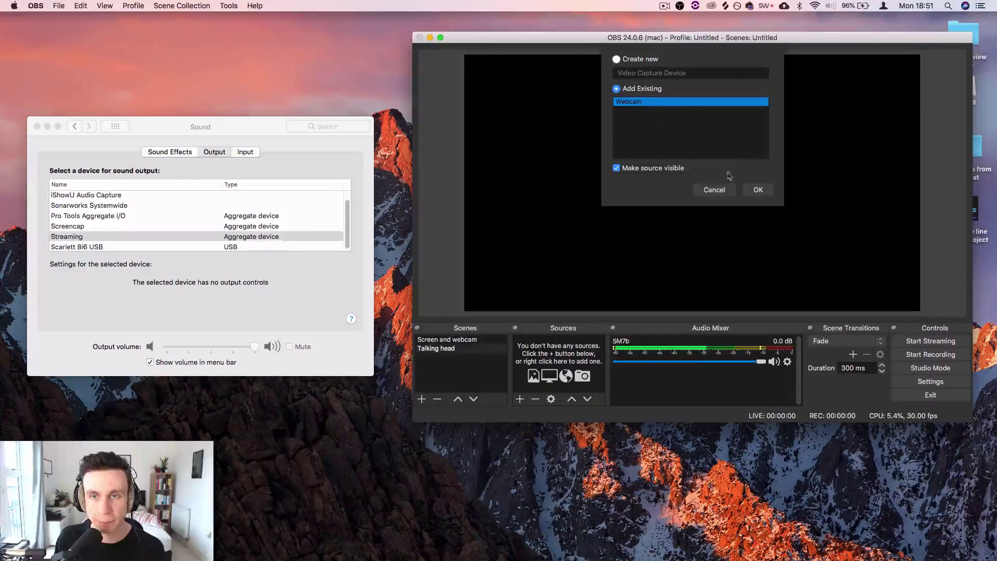
{"action": "left_click", "coordinate": [759, 189]}
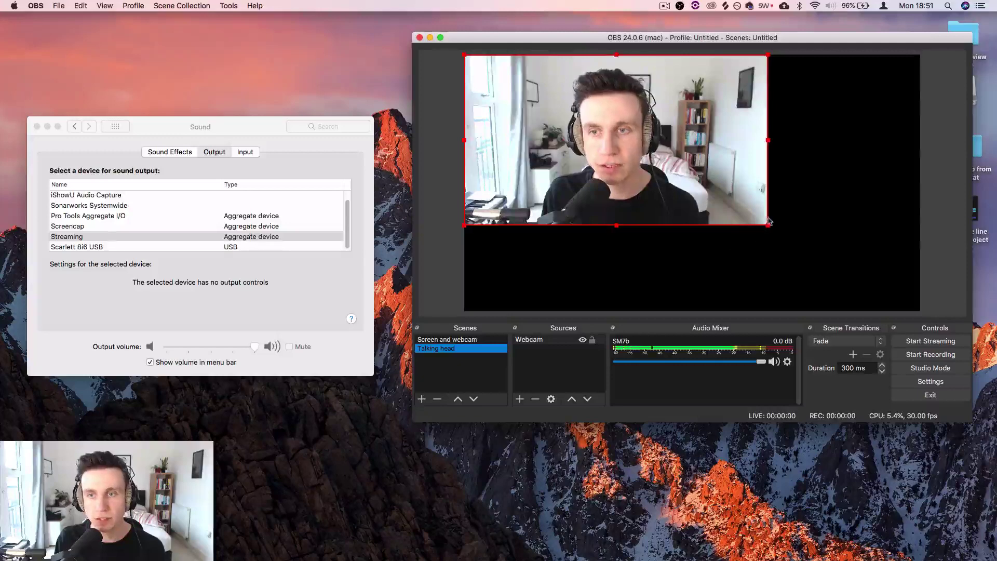
{"action": "left_click_drag", "start_coordinate": [769, 221], "coordinate": [920, 311]}
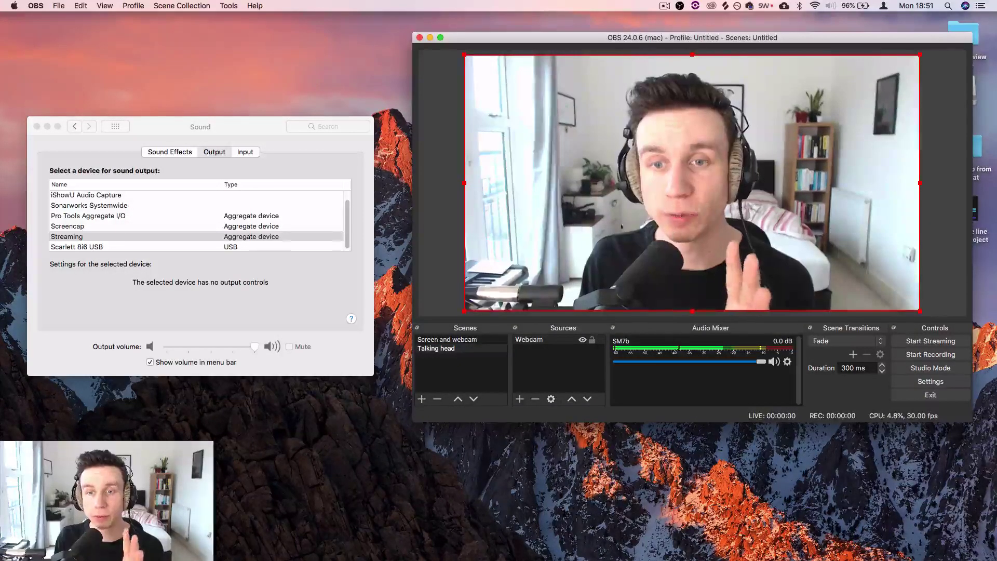
Step: Add the existing SM7b microphone as an Audio Input Capture to Talking head
{"action": "left_click", "coordinate": [520, 399]}
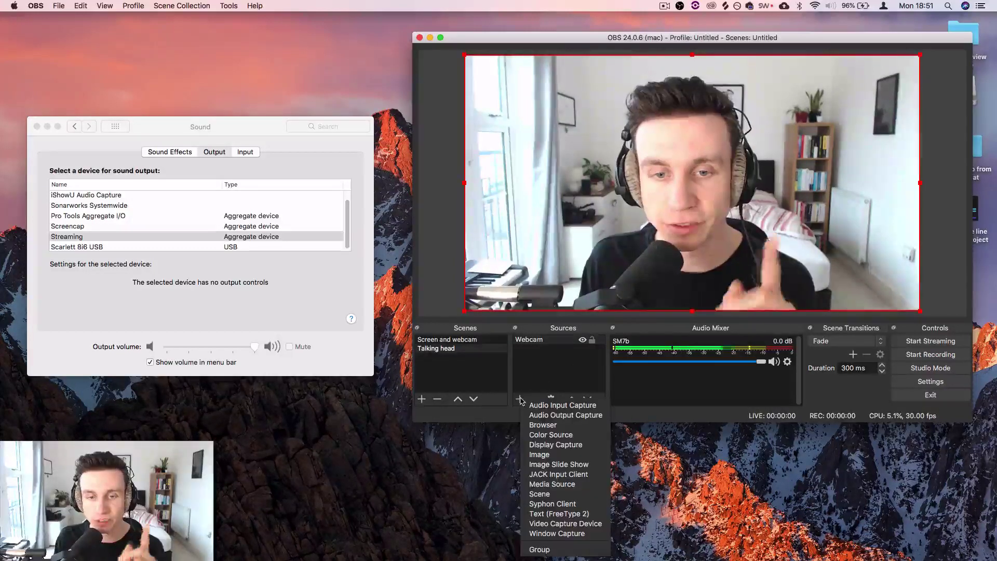
{"action": "left_click", "coordinate": [551, 405]}
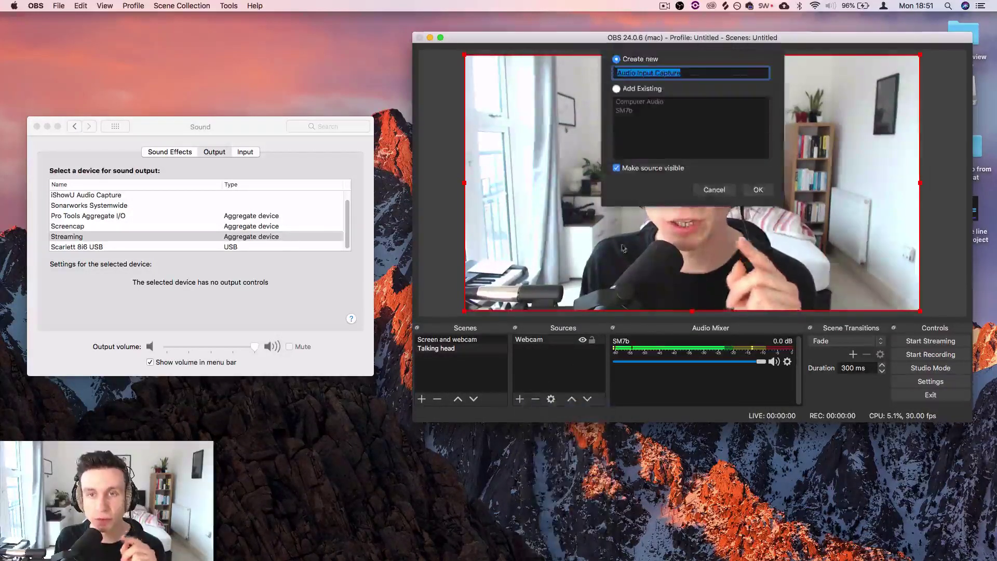
{"action": "left_click", "coordinate": [617, 89]}
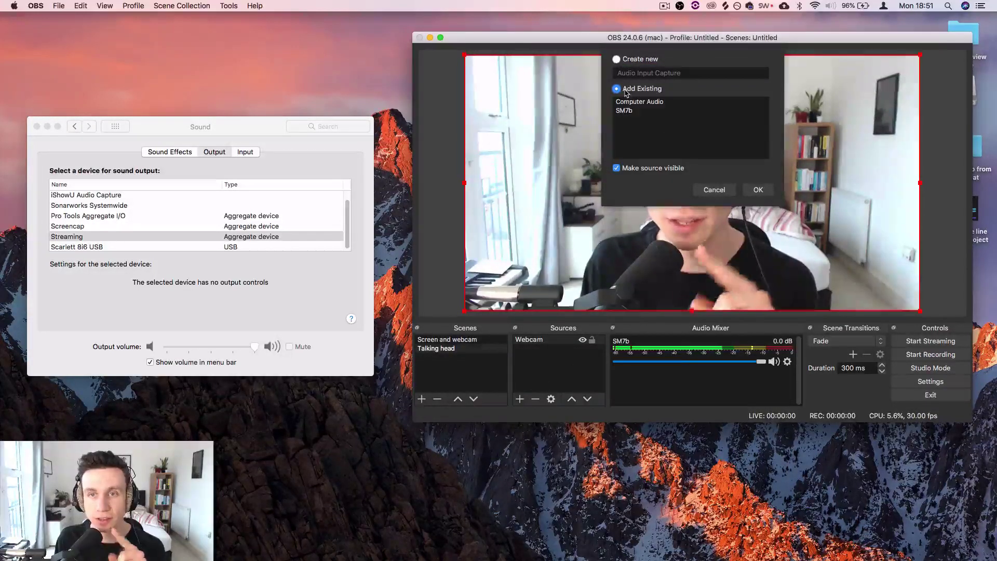
{"action": "left_click", "coordinate": [641, 111]}
{"action": "left_click", "coordinate": [759, 190]}
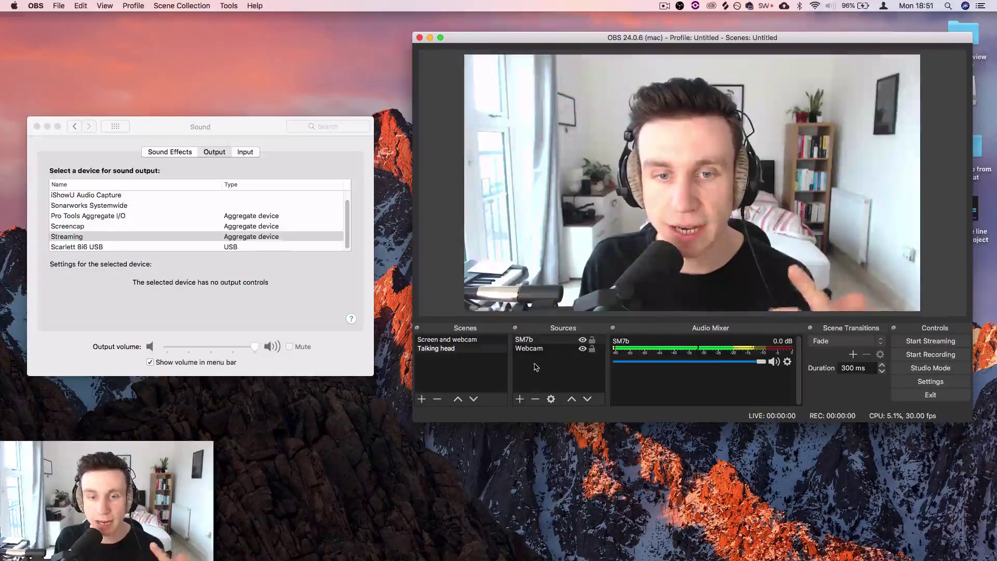
Step: Select the Talking head scene and clear the Webcam selection in the preview
{"action": "left_click", "coordinate": [439, 348]}
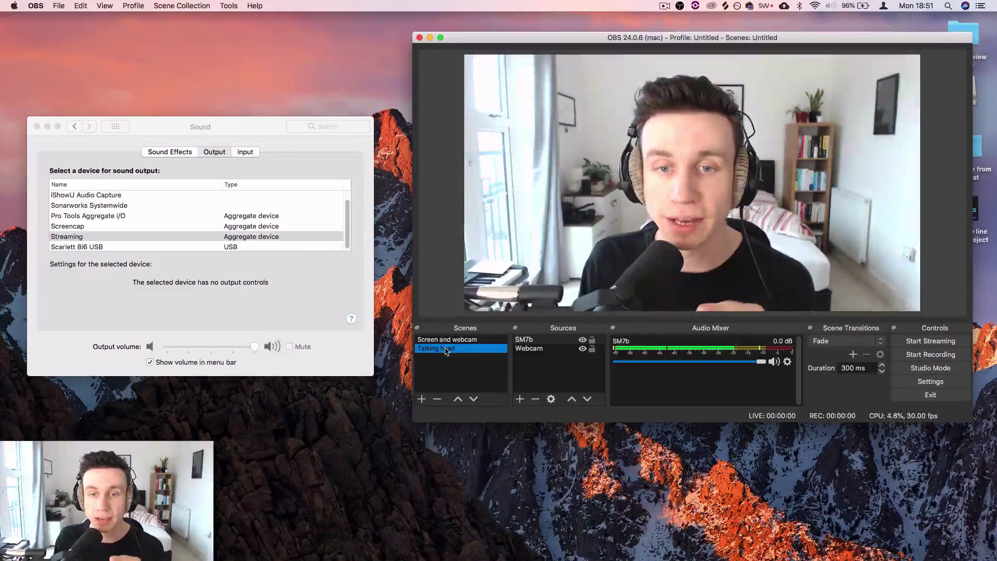
{"action": "left_click", "coordinate": [539, 349]}
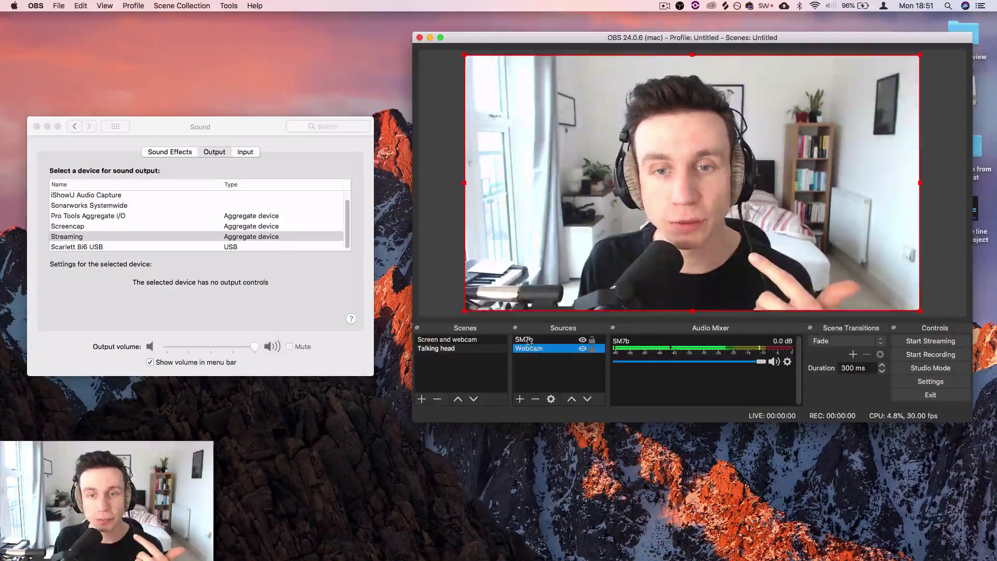
{"action": "left_click", "coordinate": [466, 350]}
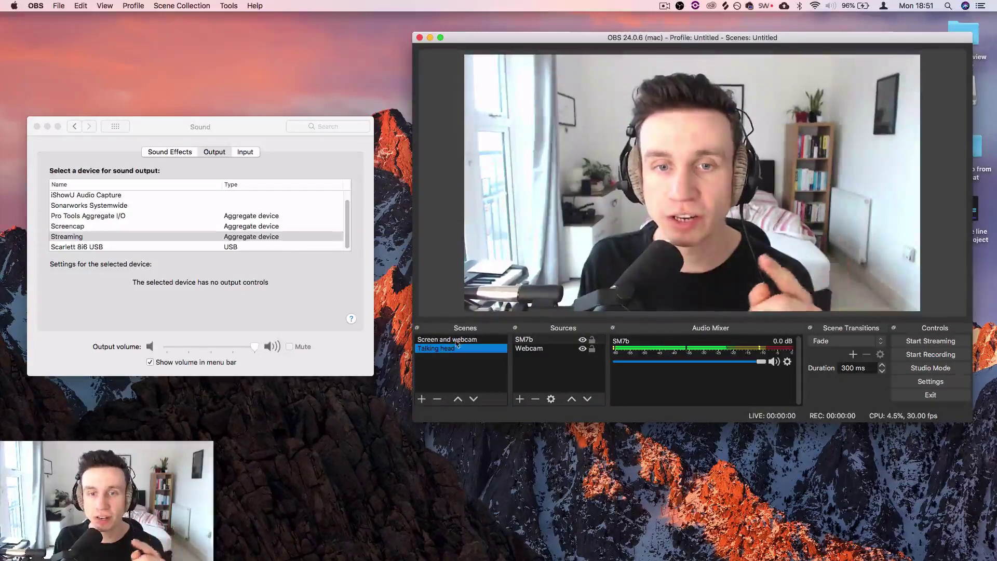
Step: From the Screen and webcam scene, create a new scene named INTRO
{"action": "left_click", "coordinate": [459, 341]}
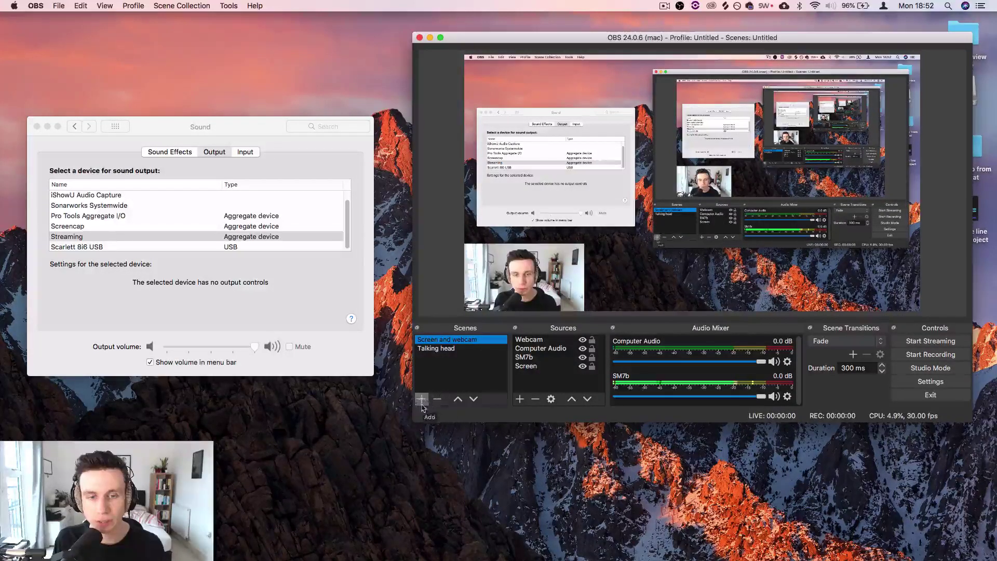
{"action": "left_click", "coordinate": [423, 399]}
{"action": "type", "text": "INTRO"}
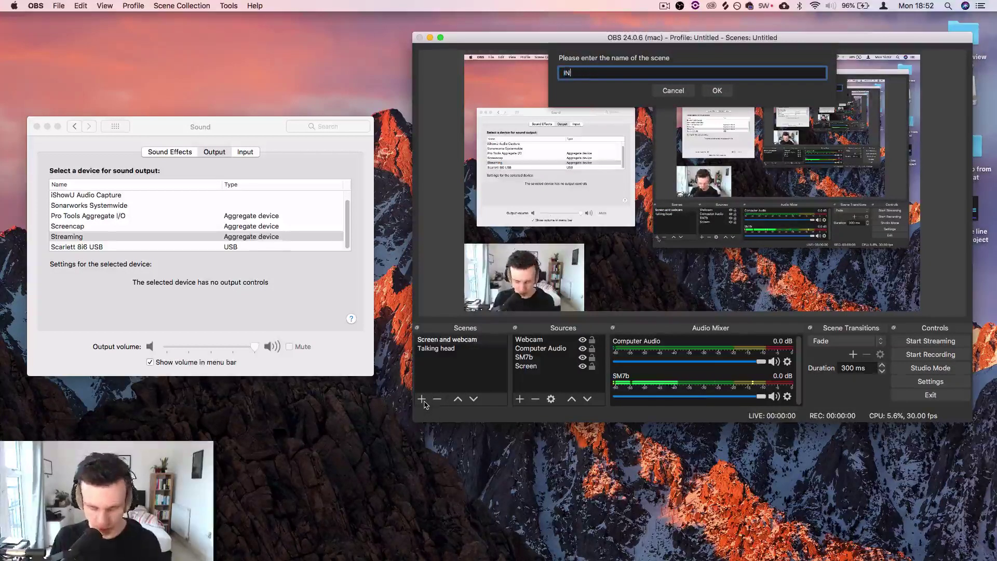
{"action": "left_click", "coordinate": [717, 90]}
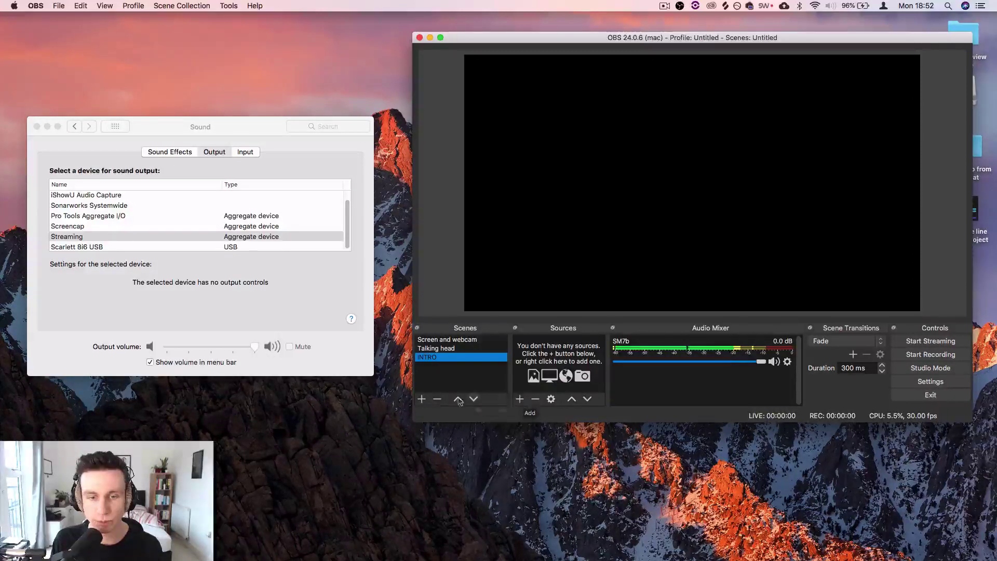
Step: Load canva.com in the browser and maximise the window
{"action": "left_click", "coordinate": [443, 540]}
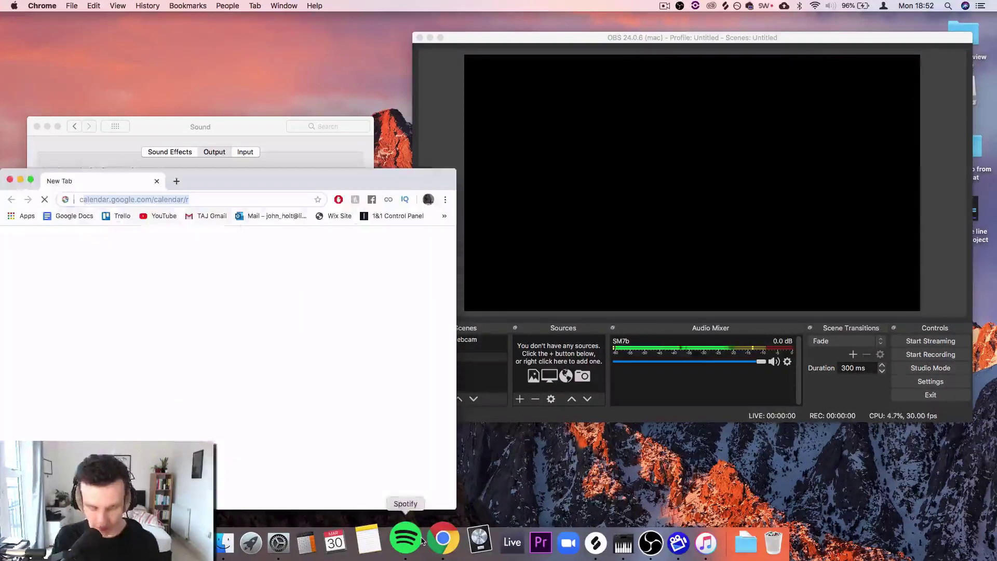
{"action": "type", "text": "canva.com"}
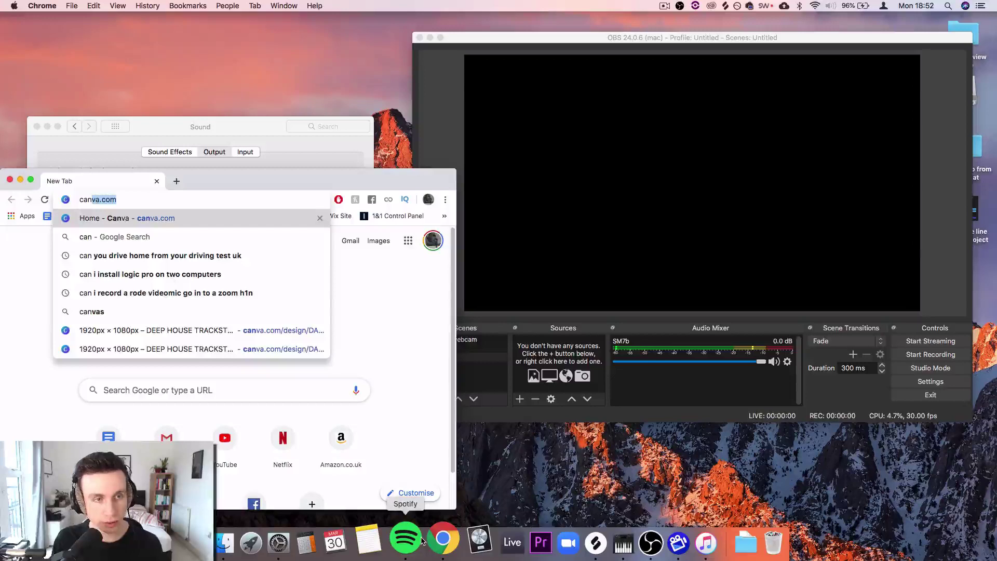
{"action": "key", "text": "Return"}
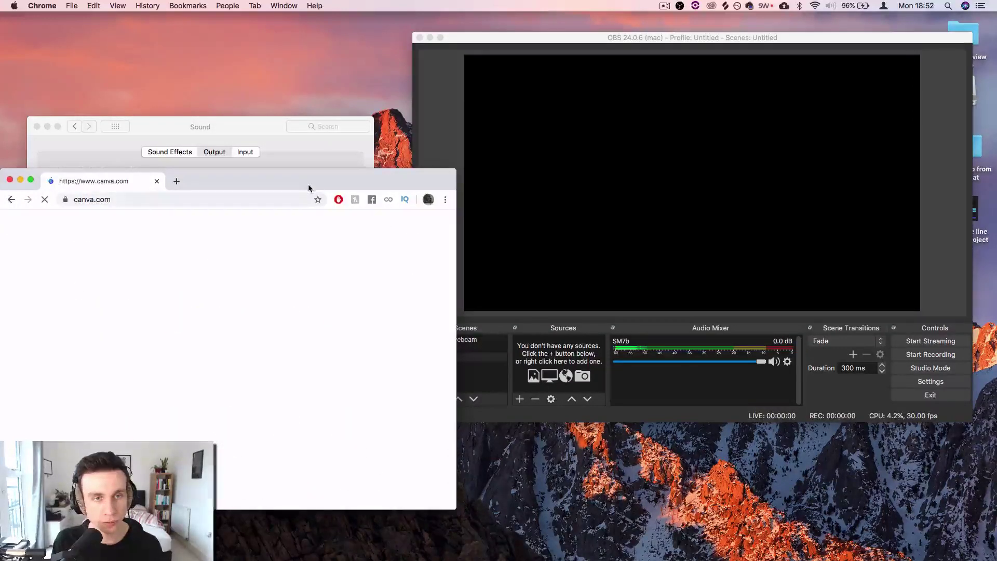
{"action": "double_click", "coordinate": [308, 188]}
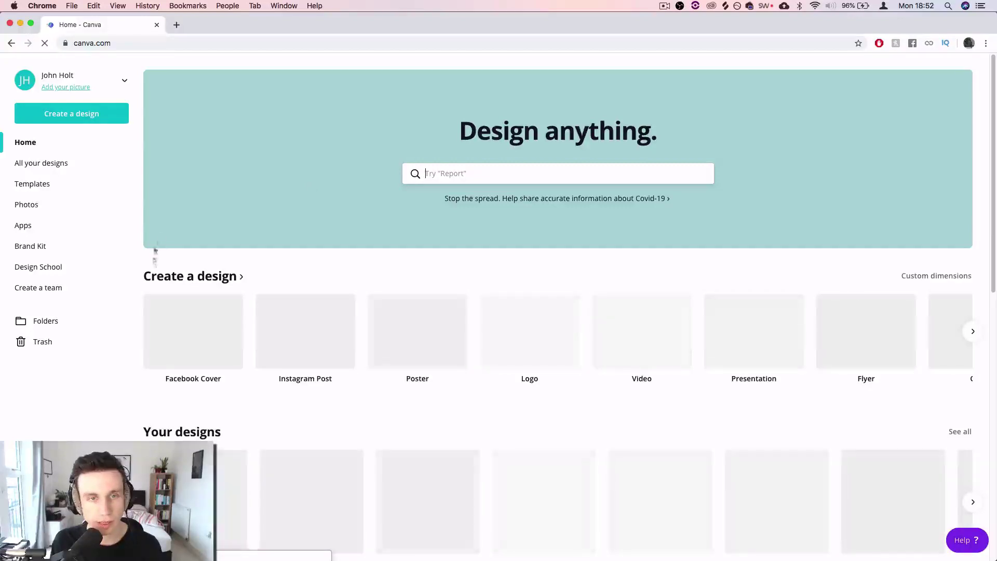
Step: Open the THANKS design from Your designs in the Canva editor
{"action": "scroll", "coordinate": [143, 311], "scroll_direction": "down", "scroll_amount": 3}
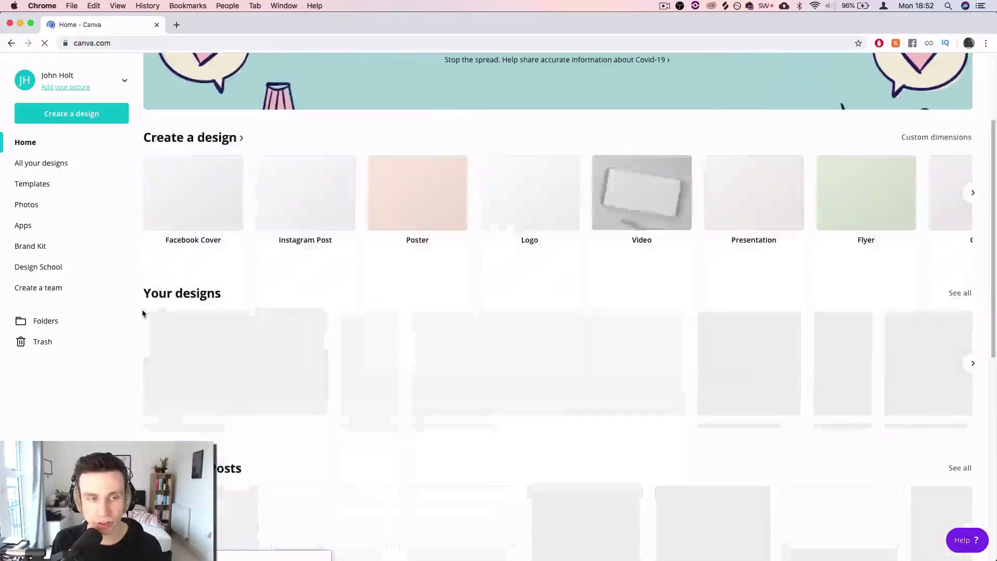
{"action": "scroll", "coordinate": [142, 311], "scroll_direction": "down", "scroll_amount": 2}
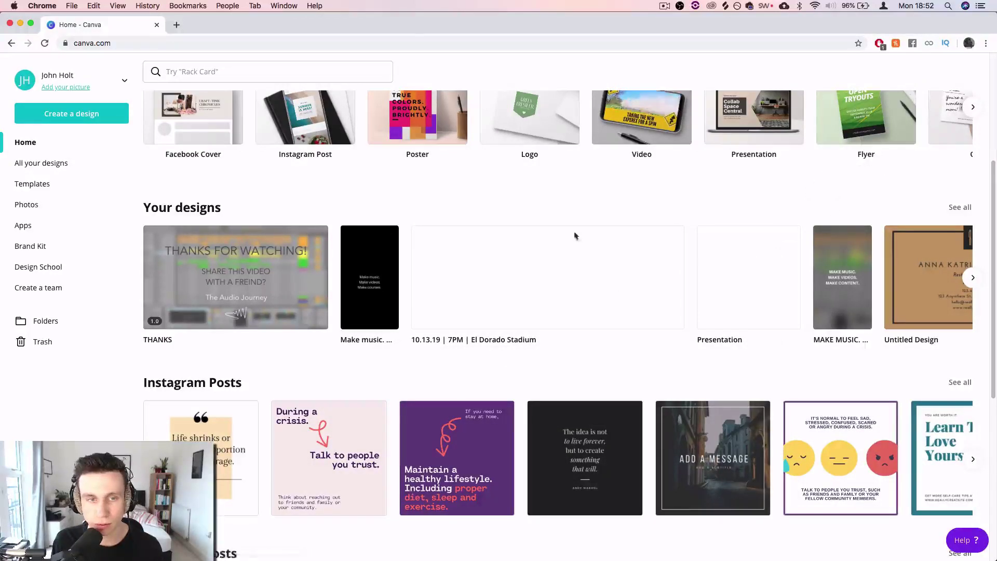
{"action": "left_click", "coordinate": [219, 282]}
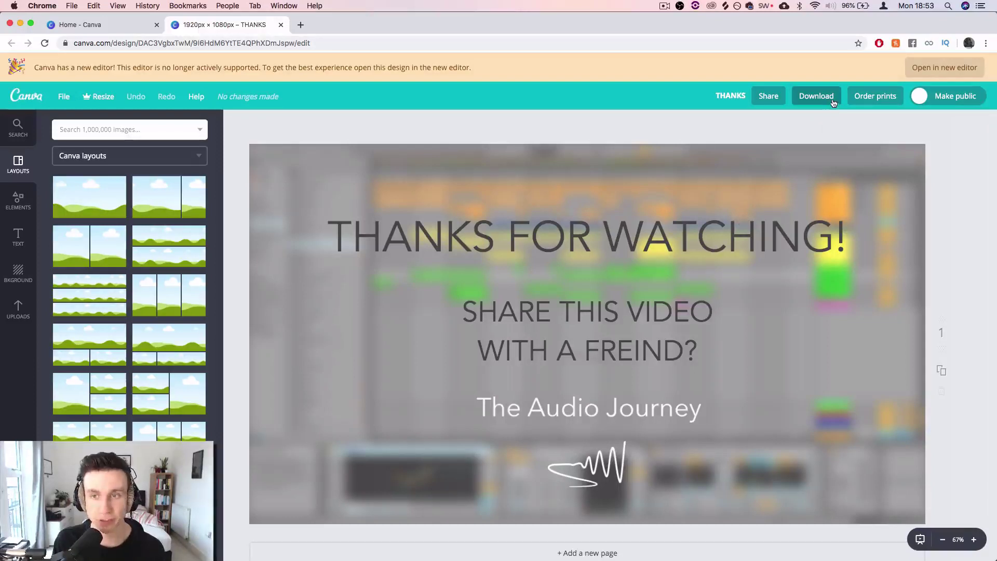
{"action": "mouse_move", "coordinate": [597, 555]}
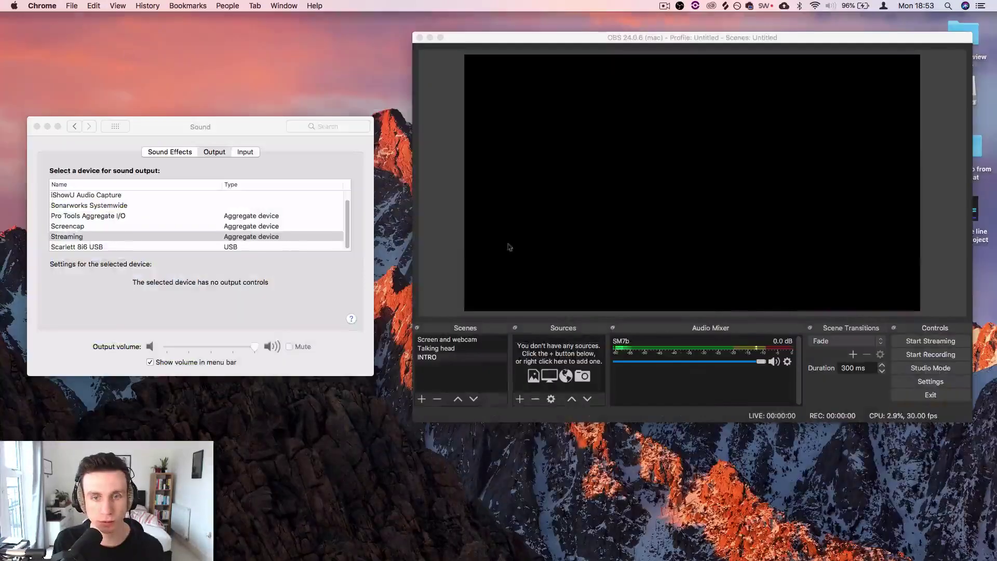
Step: In the INTRO scene, add an Image source named Intro
{"action": "left_click", "coordinate": [440, 378]}
{"action": "left_click", "coordinate": [432, 358]}
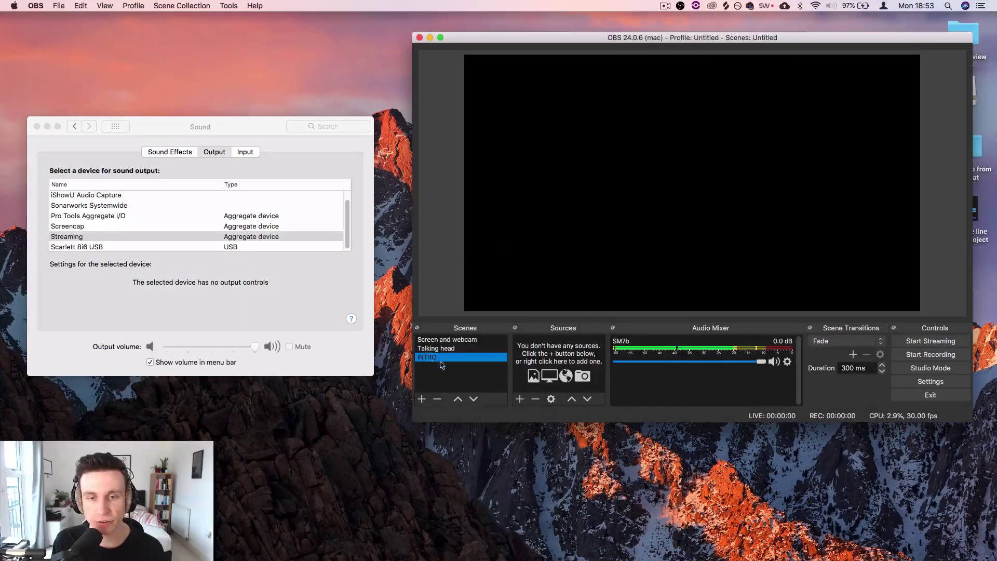
{"action": "left_click", "coordinate": [520, 400]}
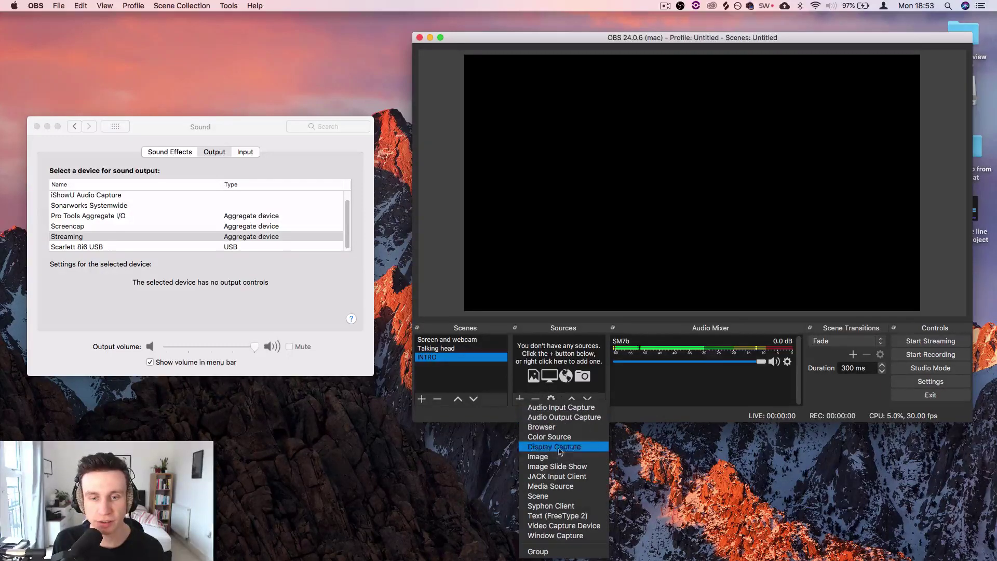
{"action": "left_click", "coordinate": [537, 456]}
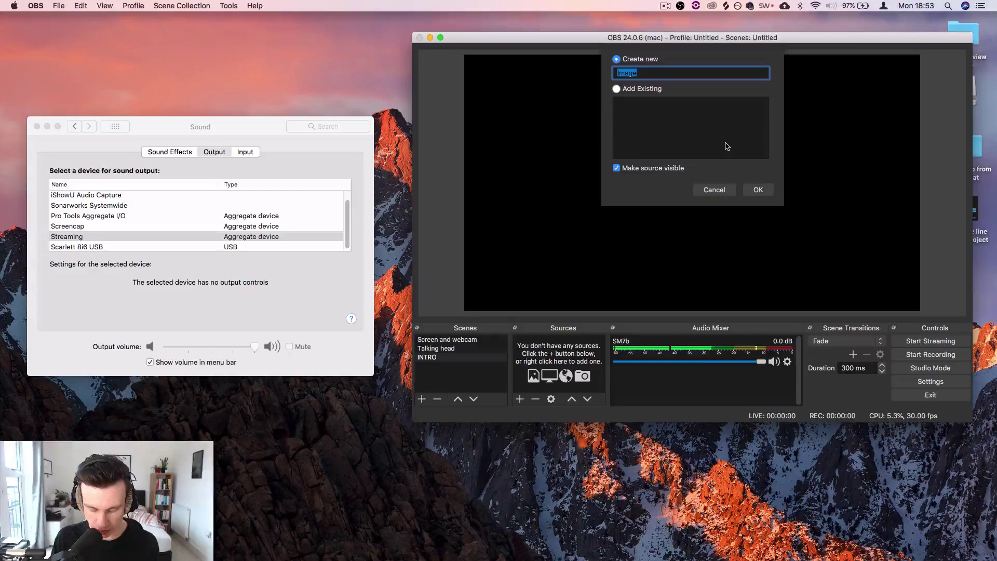
{"action": "type", "text": "Intro"}
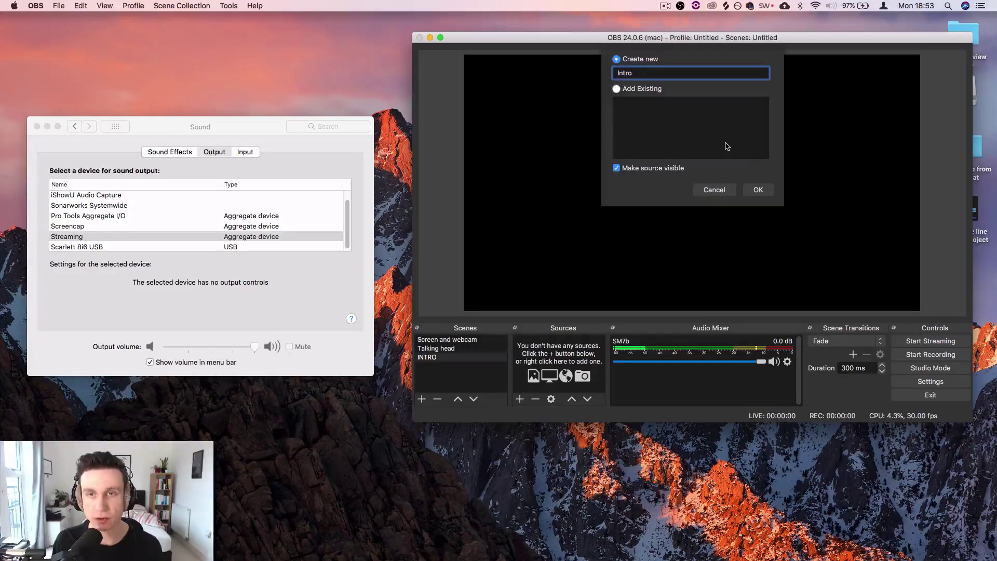
{"action": "left_click", "coordinate": [758, 189]}
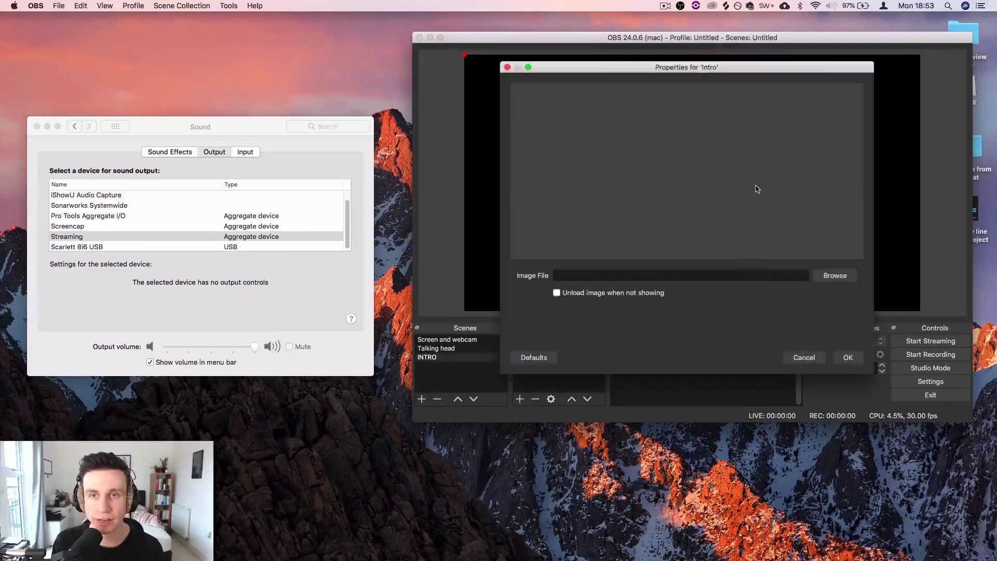
Step: Load Graphics/Live Stream/STARTING SOON.jpg as the Intro image and confirm
{"action": "left_click", "coordinate": [835, 275]}
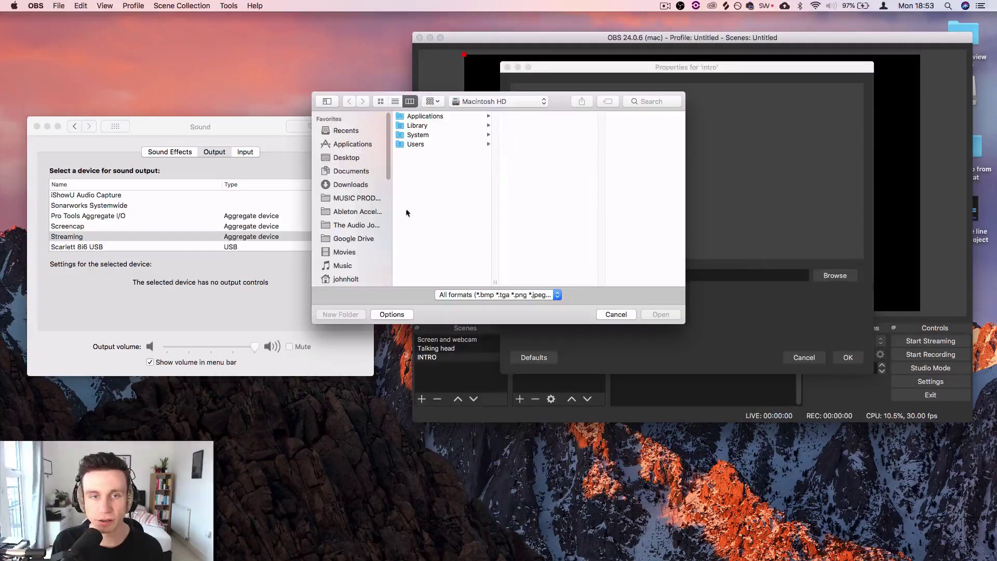
{"action": "left_click", "coordinate": [349, 226]}
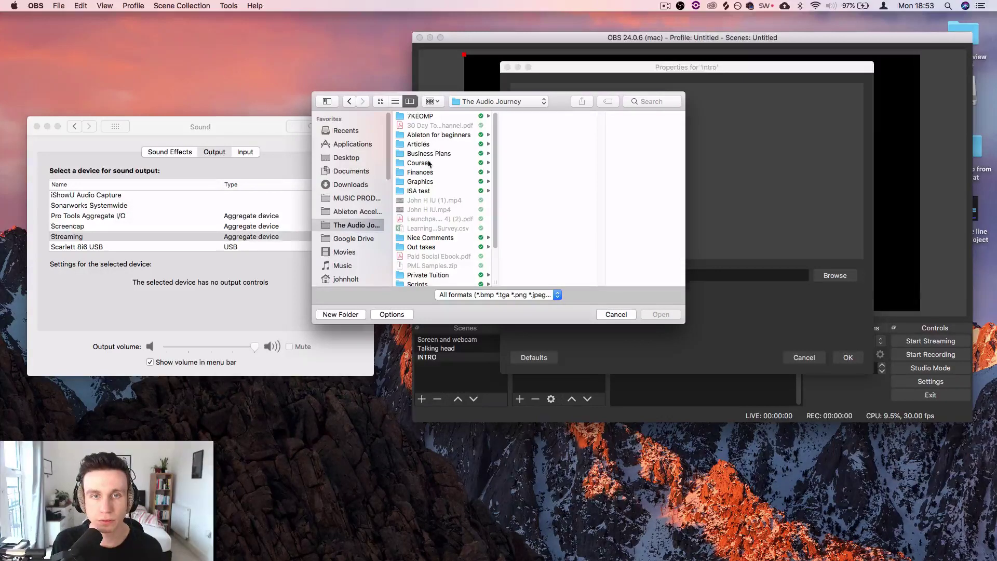
{"action": "left_click", "coordinate": [422, 181]}
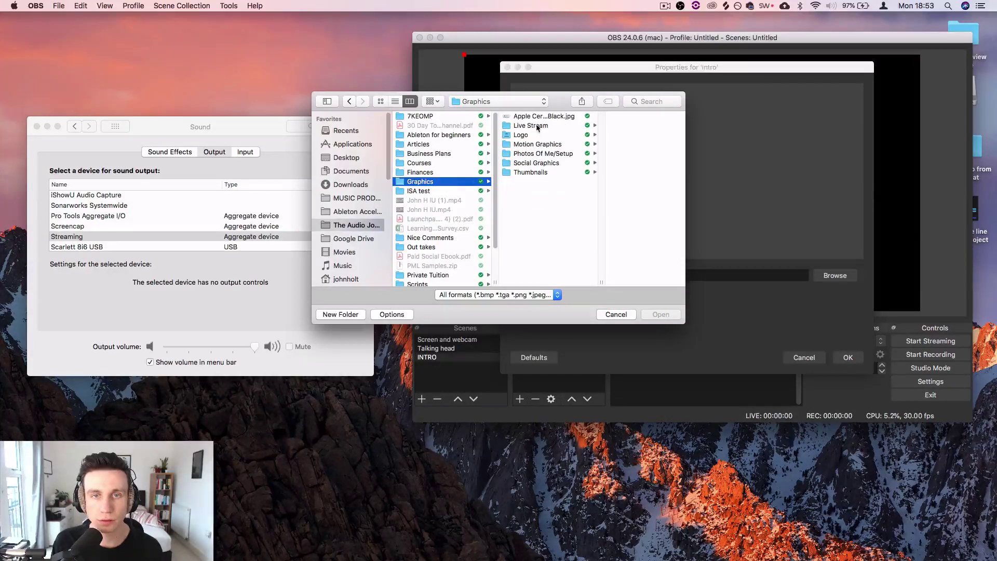
{"action": "left_click", "coordinate": [538, 127]}
{"action": "left_click", "coordinate": [634, 136]}
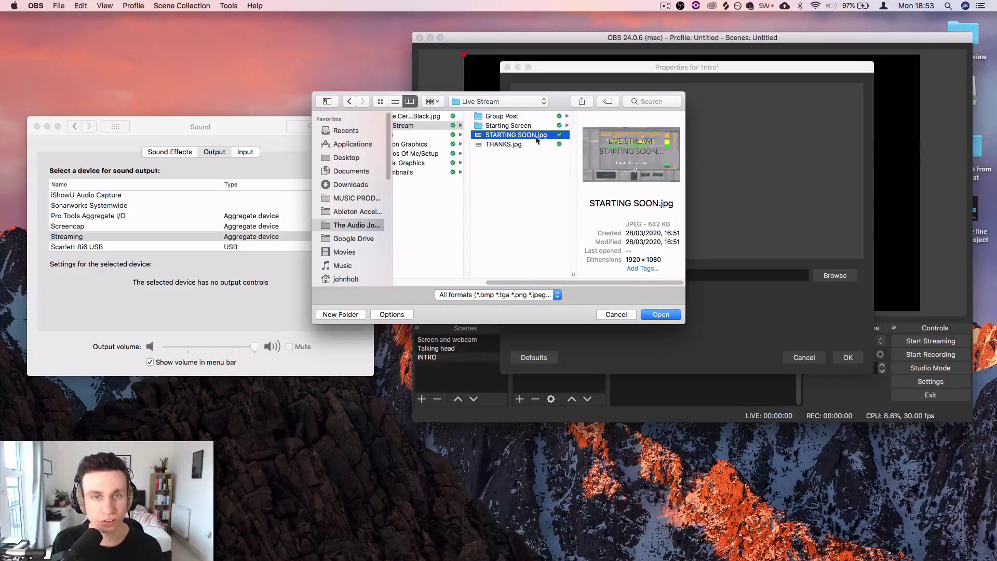
{"action": "left_click", "coordinate": [661, 314]}
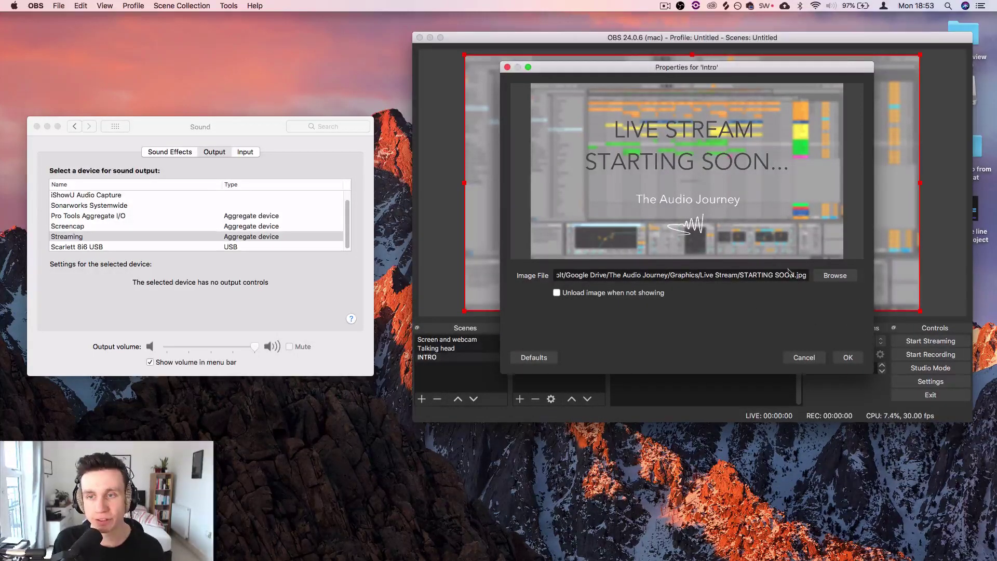
{"action": "left_click", "coordinate": [848, 357]}
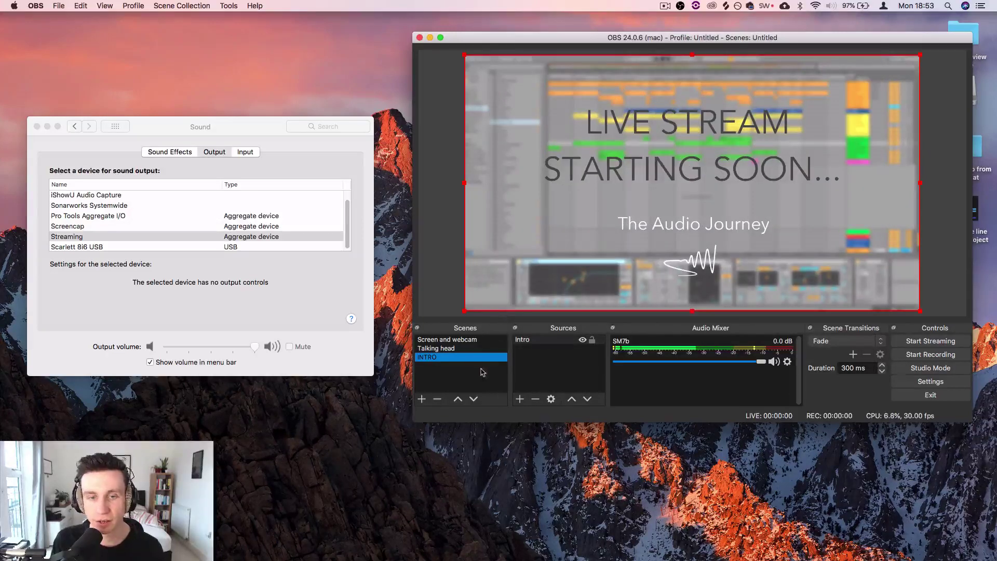
Step: Add the existing Computer Audio source to INTRO, then move INTRO to the top of the scene list
{"action": "left_click", "coordinate": [519, 399]}
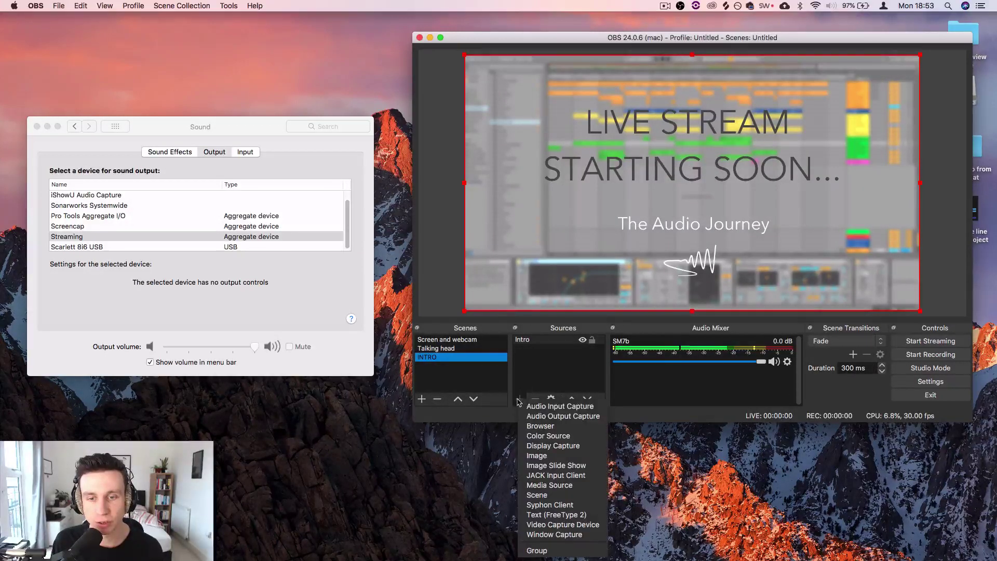
{"action": "left_click", "coordinate": [560, 406]}
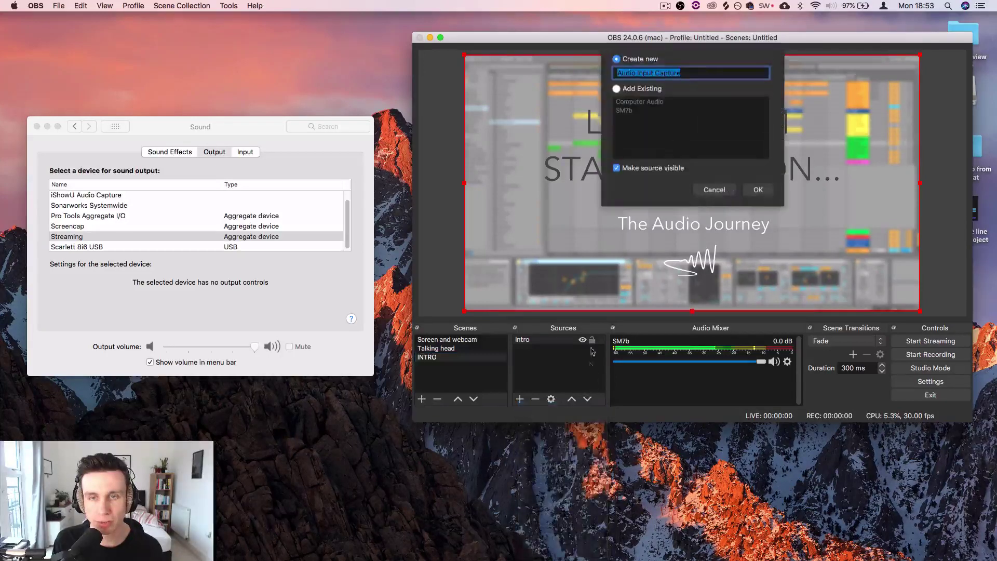
{"action": "left_click", "coordinate": [628, 90]}
{"action": "left_click", "coordinate": [640, 102]}
{"action": "left_click", "coordinate": [756, 190]}
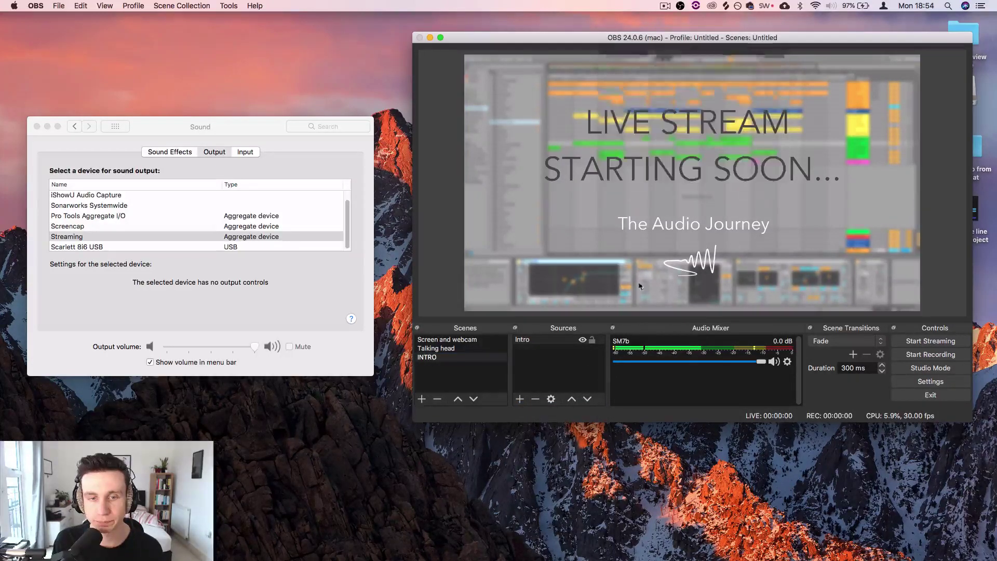
{"action": "left_click", "coordinate": [457, 399]}
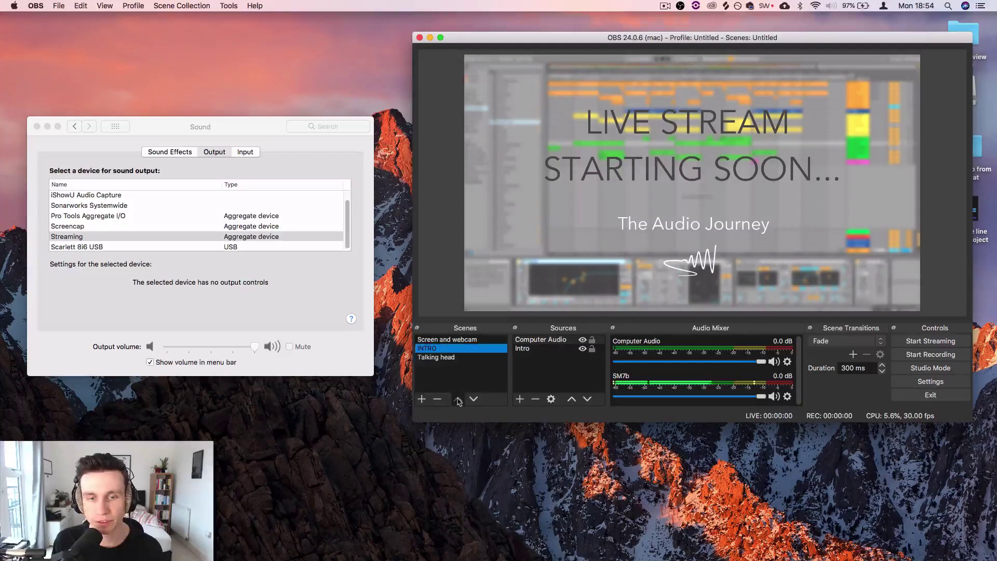
{"action": "left_click", "coordinate": [457, 399]}
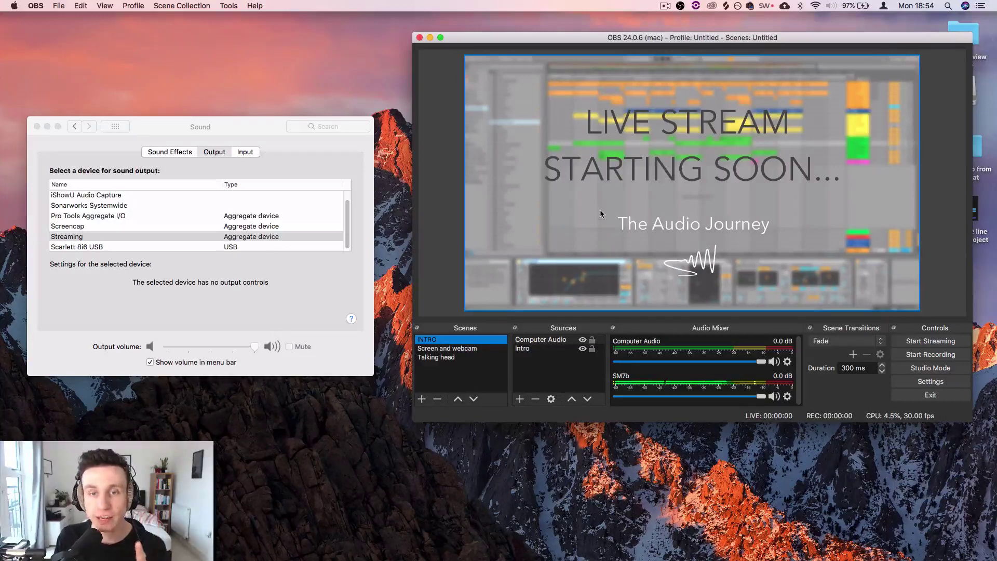
Step: Turn the INTRO scene's Computer Audio fader fully down to -inf dB, leaving SM7b at 0.0 dB
{"action": "left_click", "coordinate": [552, 340]}
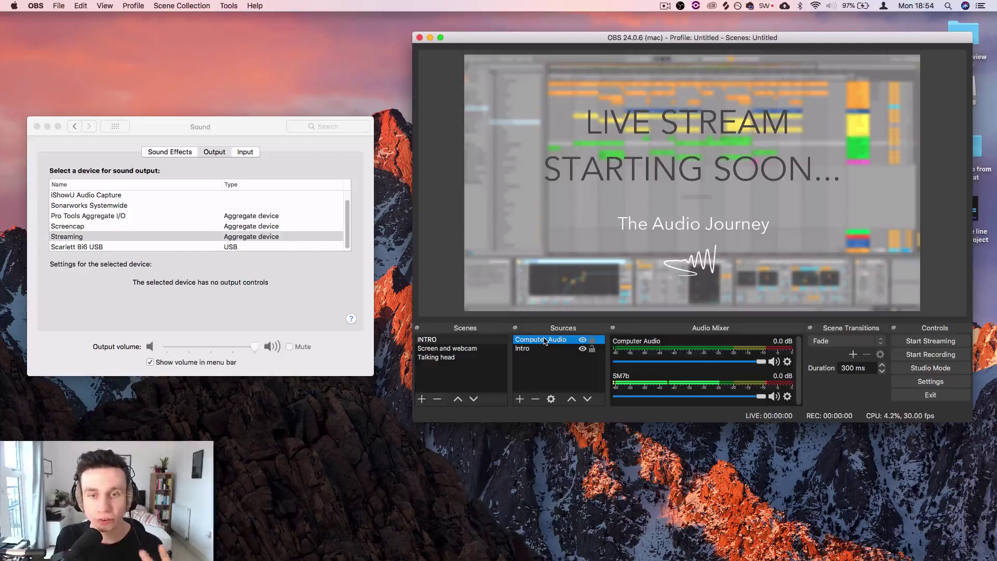
{"action": "left_click", "coordinate": [462, 340]}
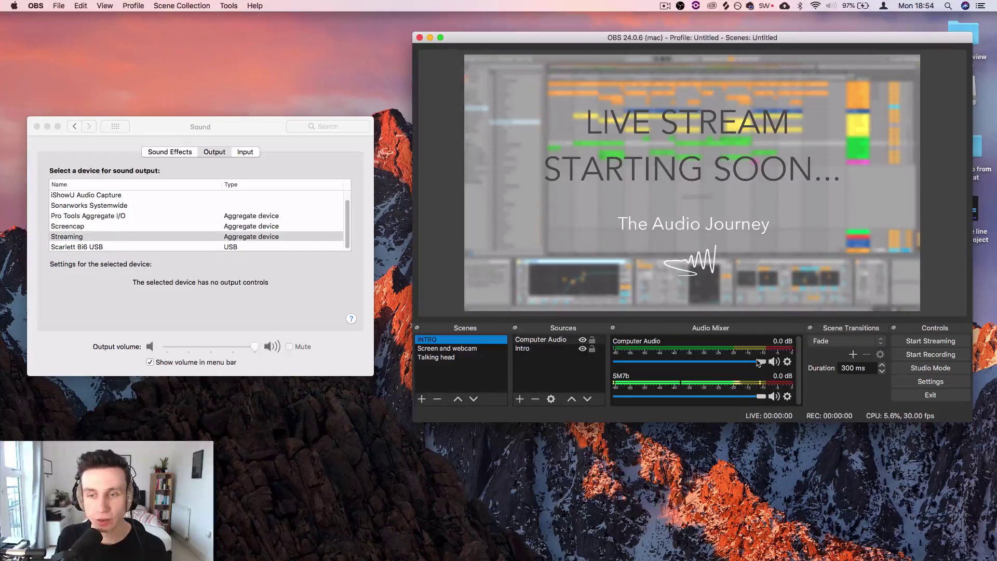
{"action": "left_click_drag", "start_coordinate": [758, 363], "coordinate": [614, 362]}
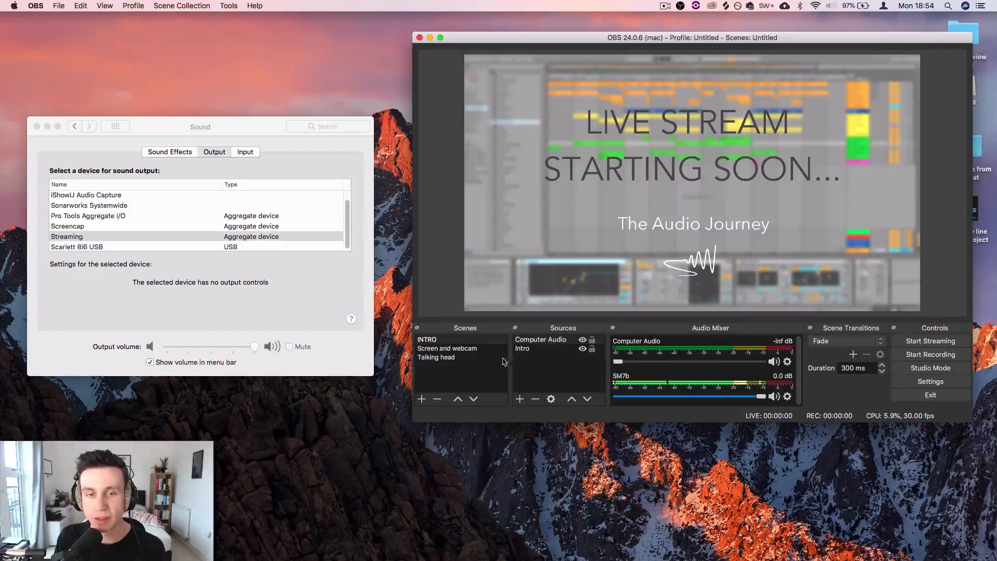
Step: Switch to the Talking head scene with its full-canvas webcam and SM7b mic
{"action": "left_click", "coordinate": [446, 358]}
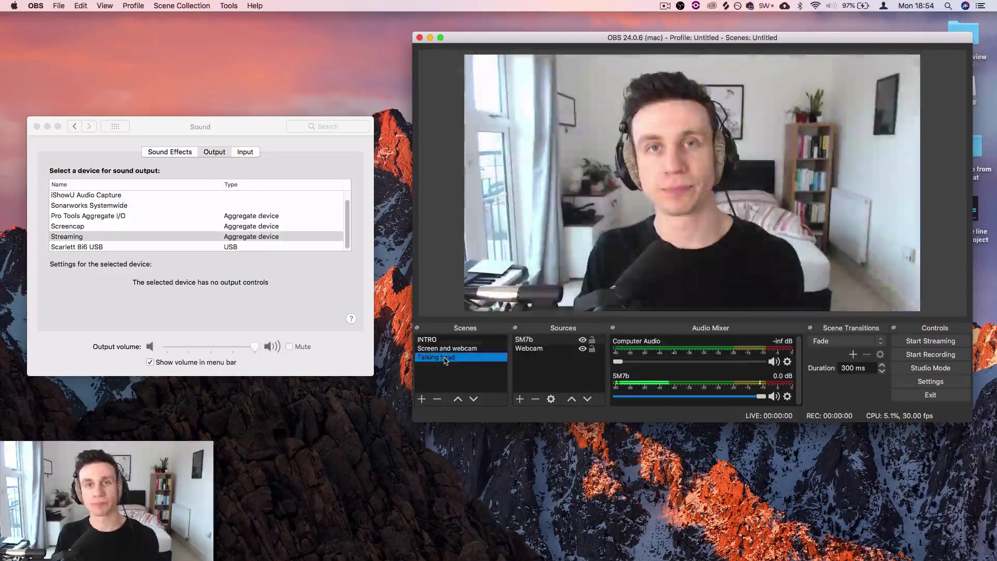